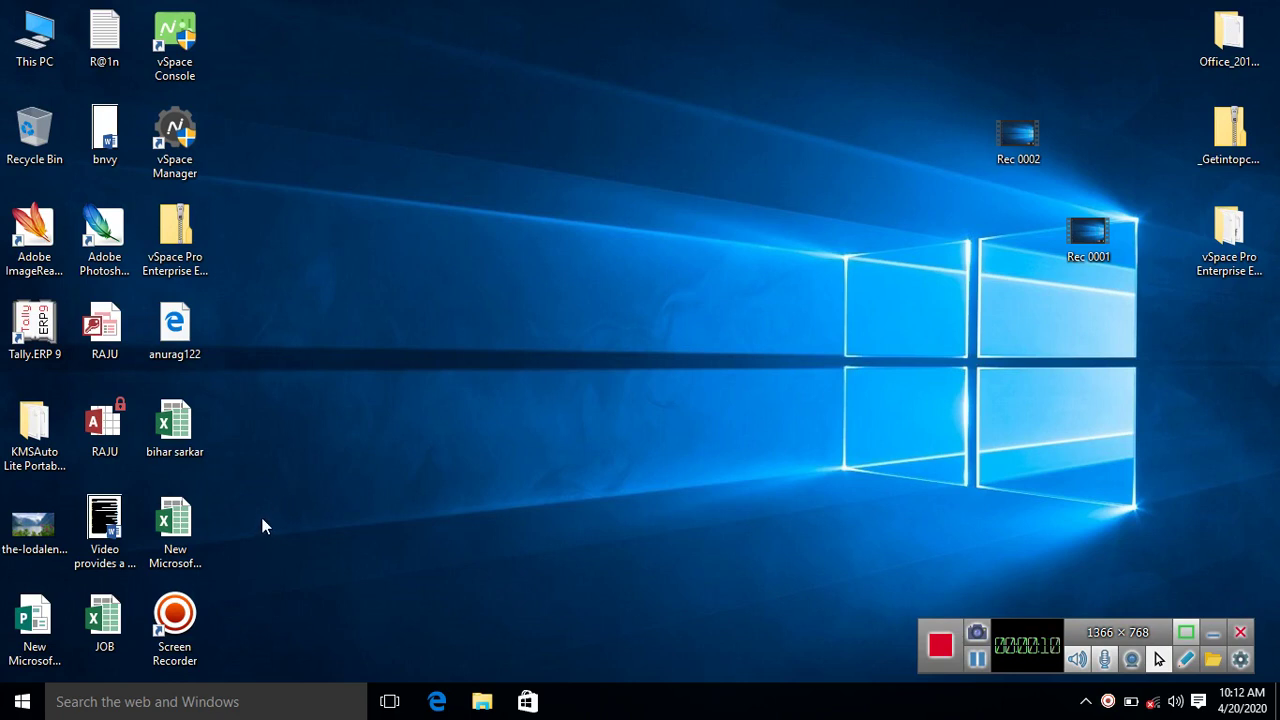
# Launch Word by searching 'w' from the taskbar, then minimize it
pyautogui.click(186, 706)
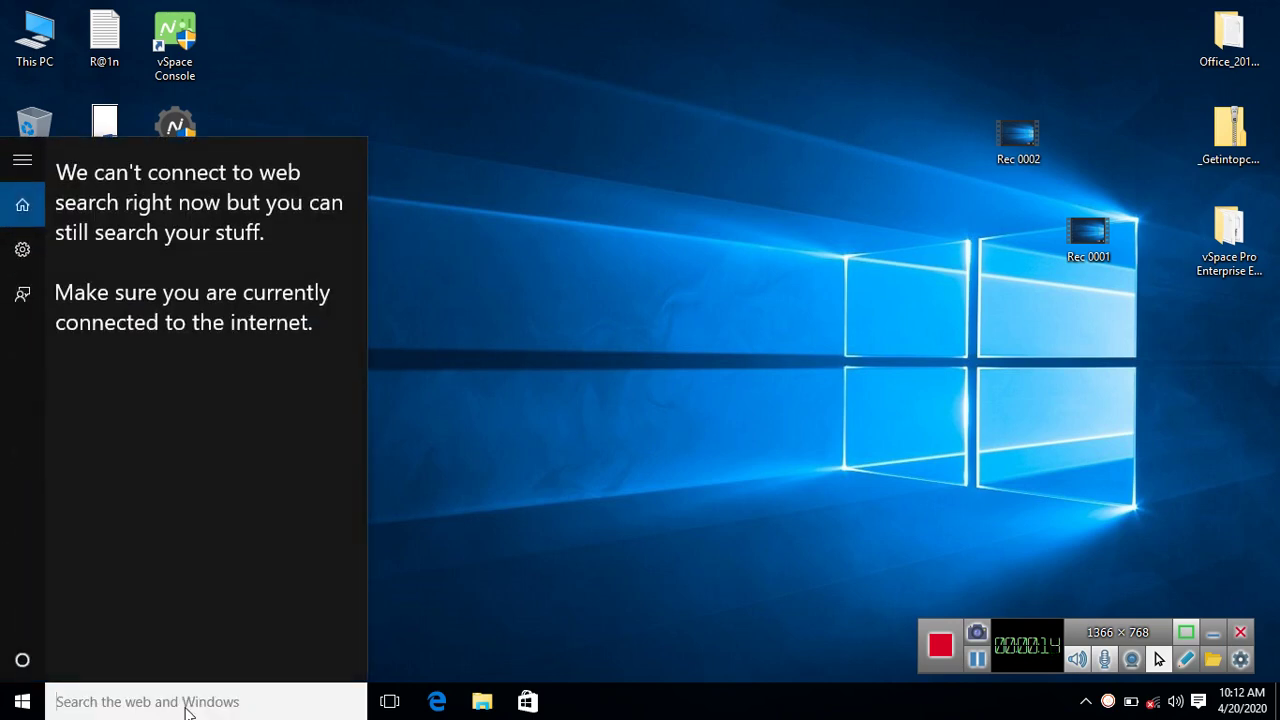
pyautogui.write('w')
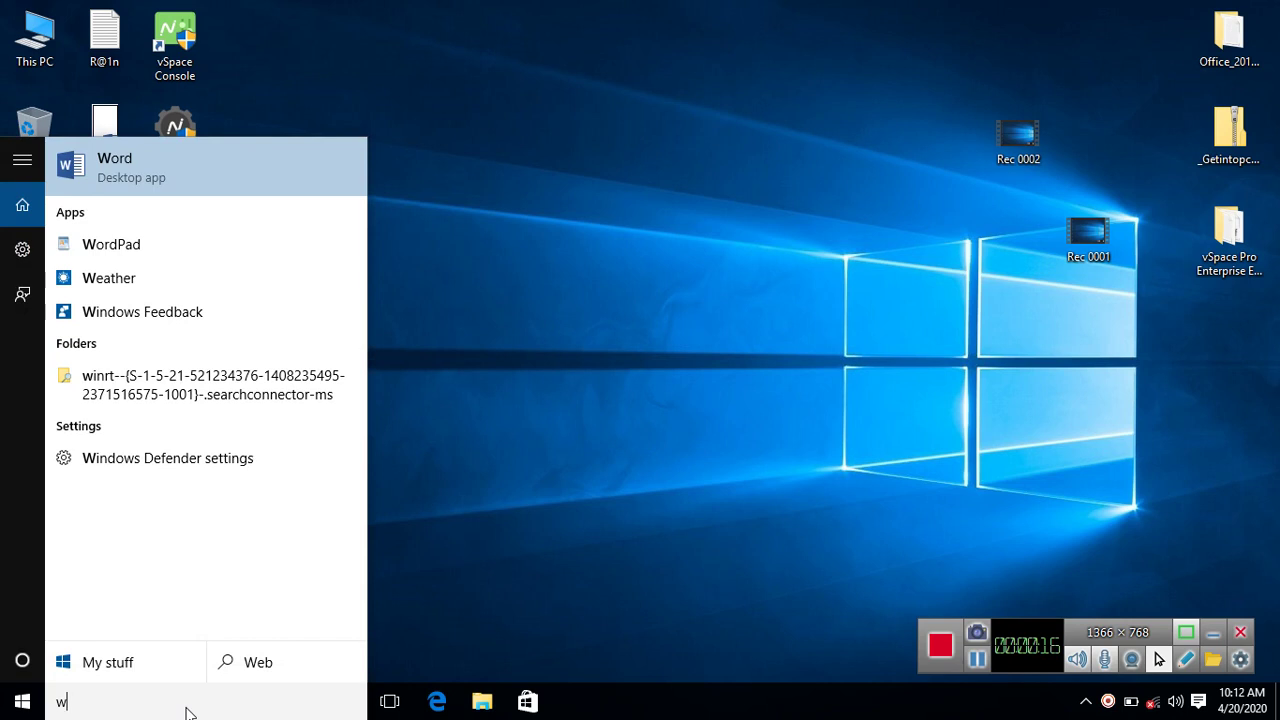
pyautogui.press('Return')
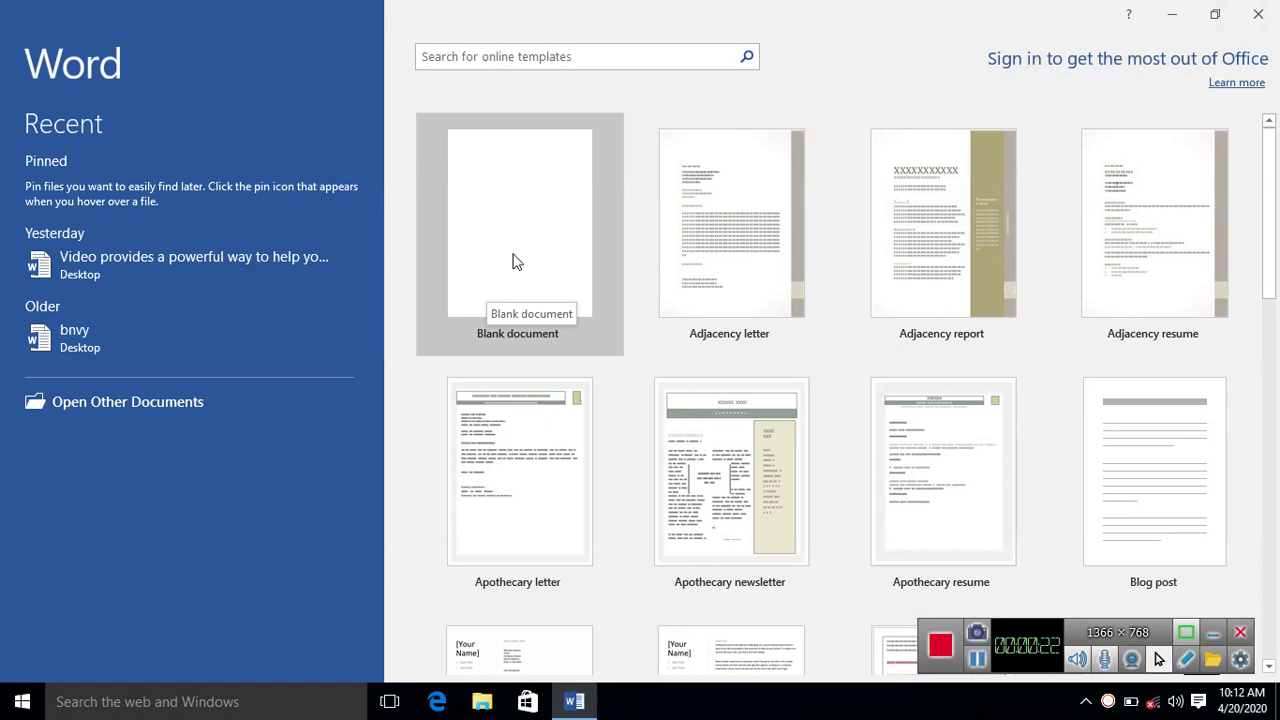
pyautogui.click(1172, 14)
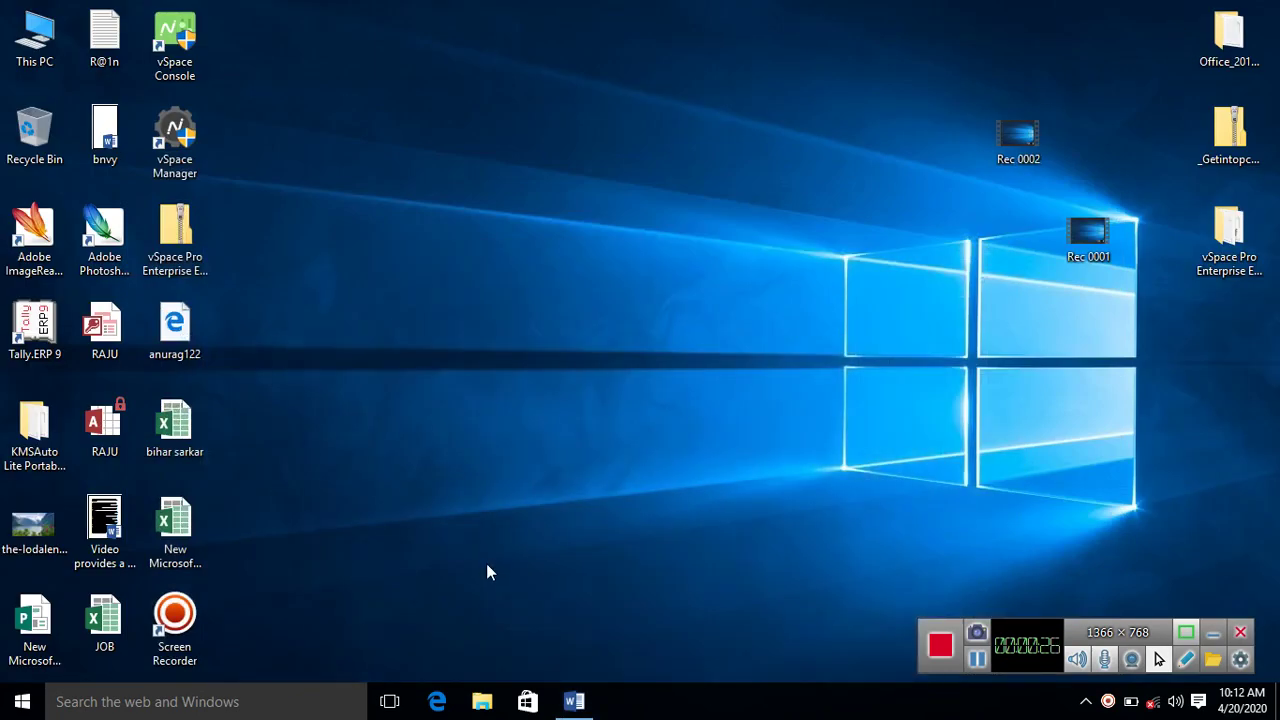
# Launch Word again by running winword from the Run dialog
pyautogui.press('super+r')
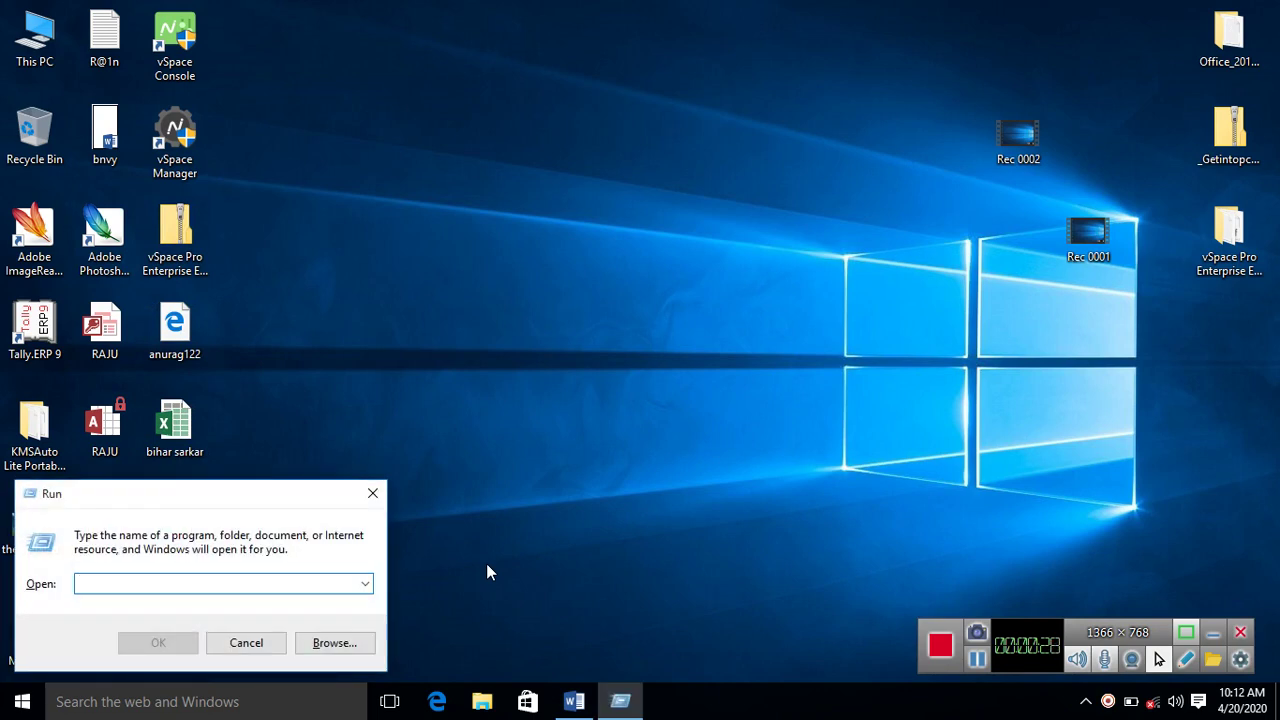
pyautogui.write('winw')
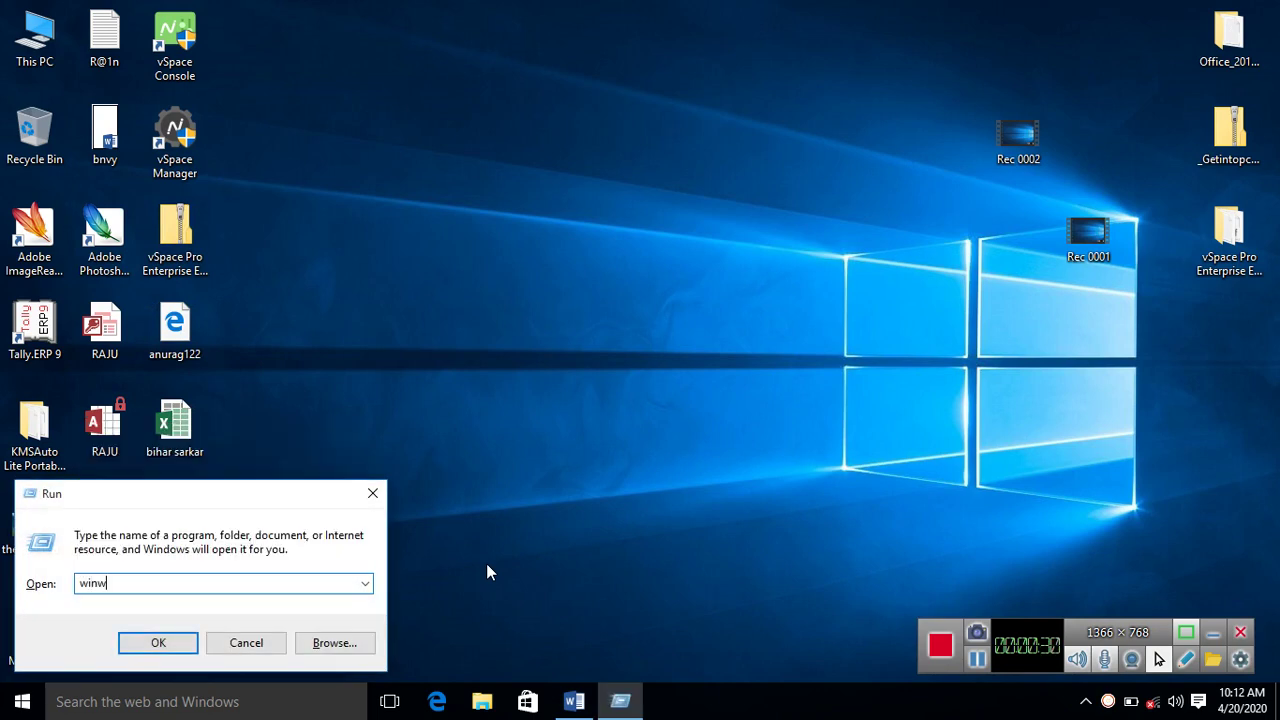
pyautogui.write('ord')
pyautogui.press('Return')
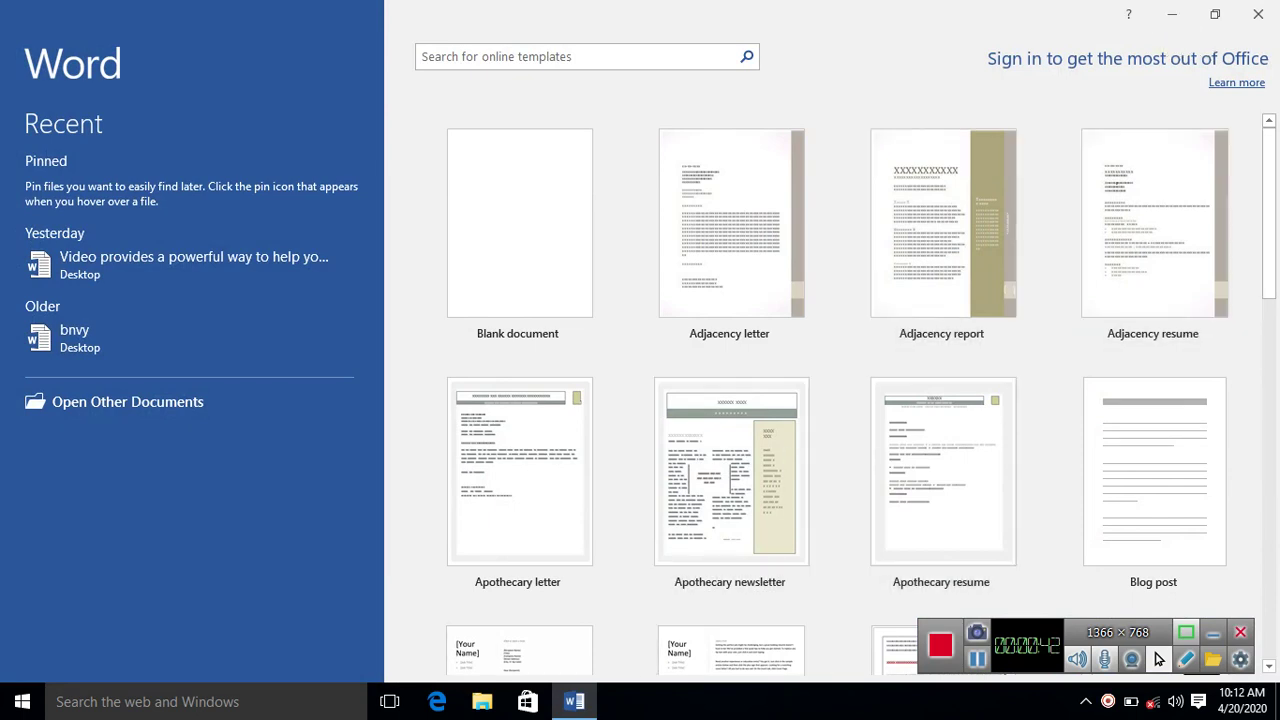
# Create a new blank document from the Blank document tile
pyautogui.click(549, 220)
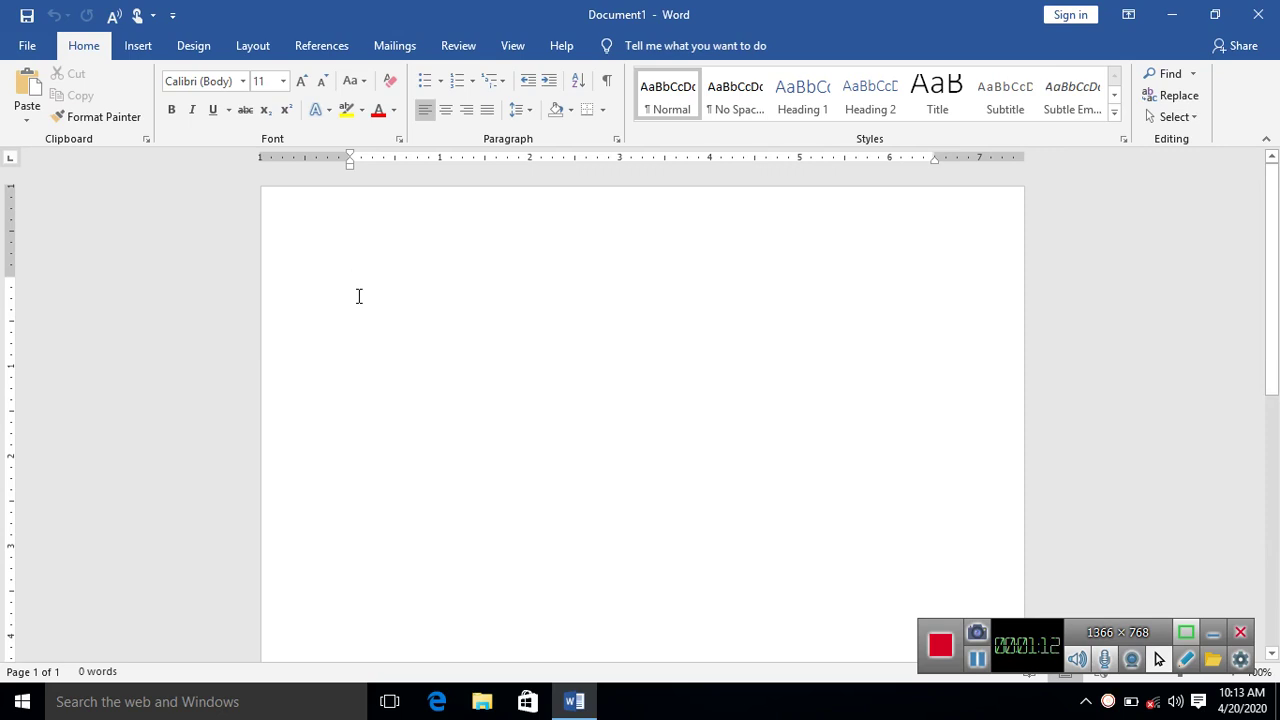
# Type the placeholder line 'gfgfjhg fjhgjh ujgkjgj ugugt jgjhf utgihgi ugiugh guighiug gkjg'
pyautogui.write('g')
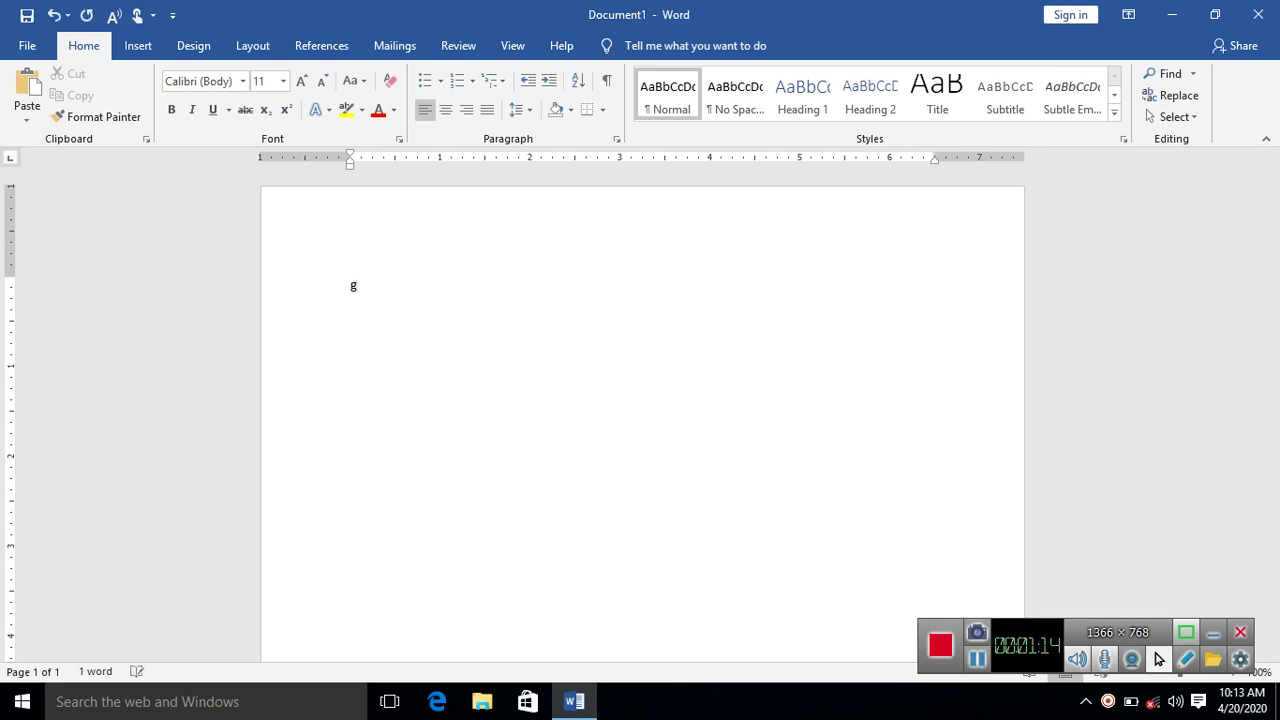
pyautogui.press('BackSpace')
pyautogui.write('gfgfjhg')
pyautogui.write(' fjhgjh ujgkjgj')
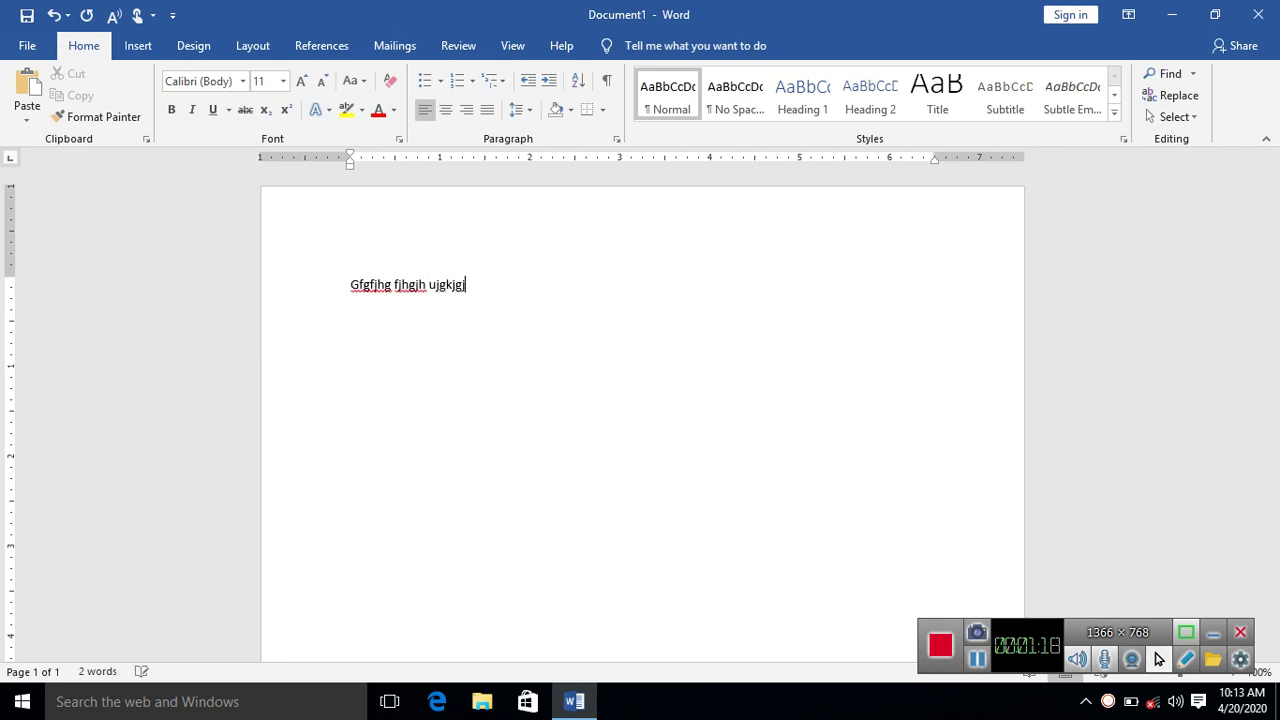
pyautogui.write(' ugugt jgjhf')
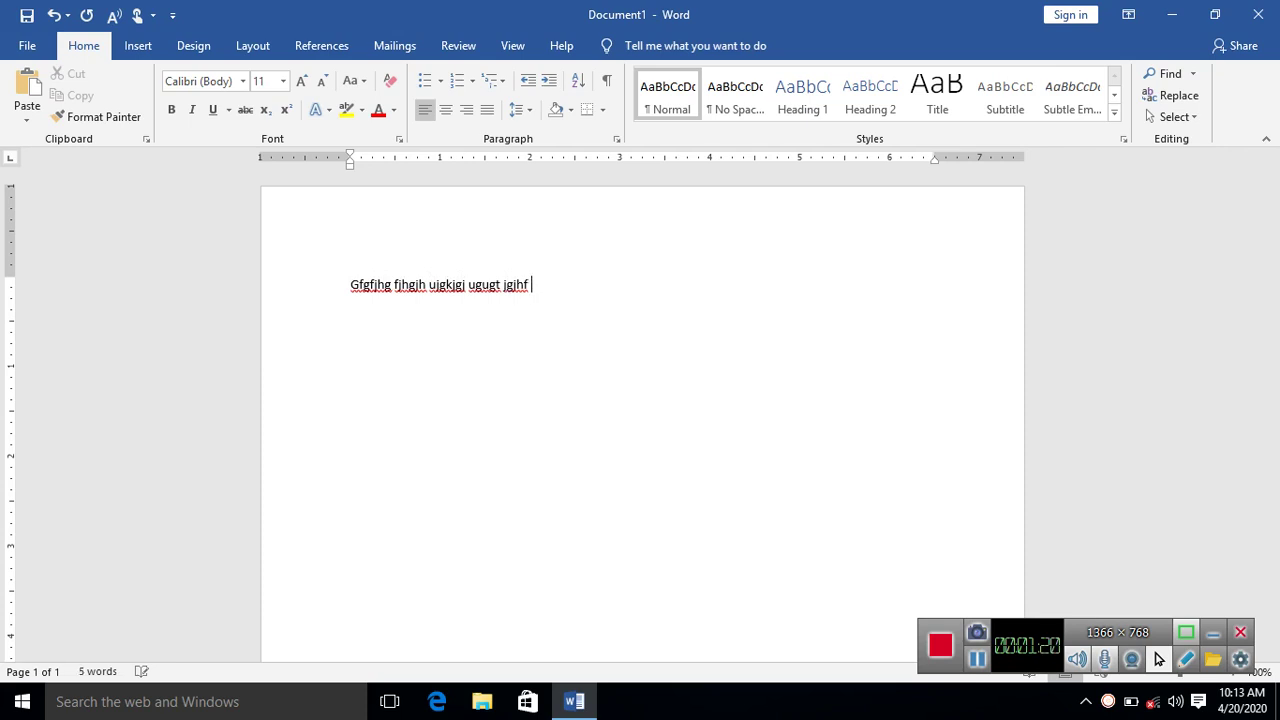
pyautogui.write(' utgihgi ugiugh g')
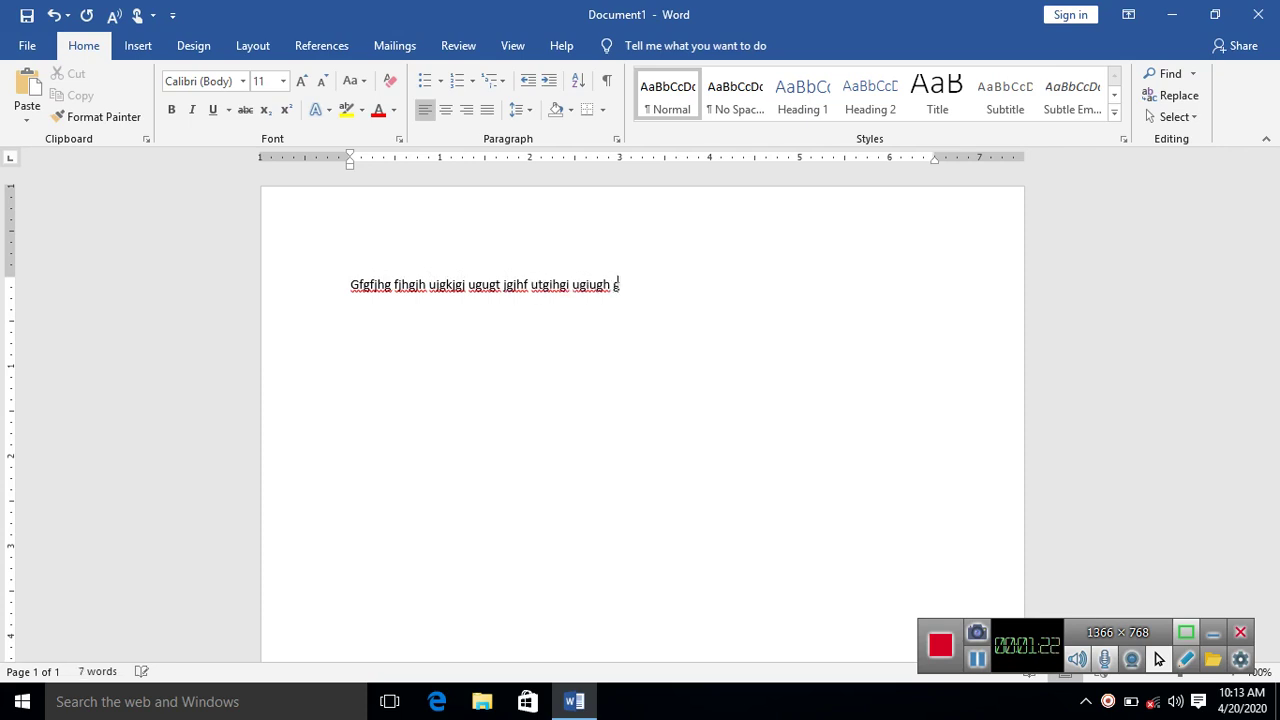
pyautogui.write('uighiug gkjg')
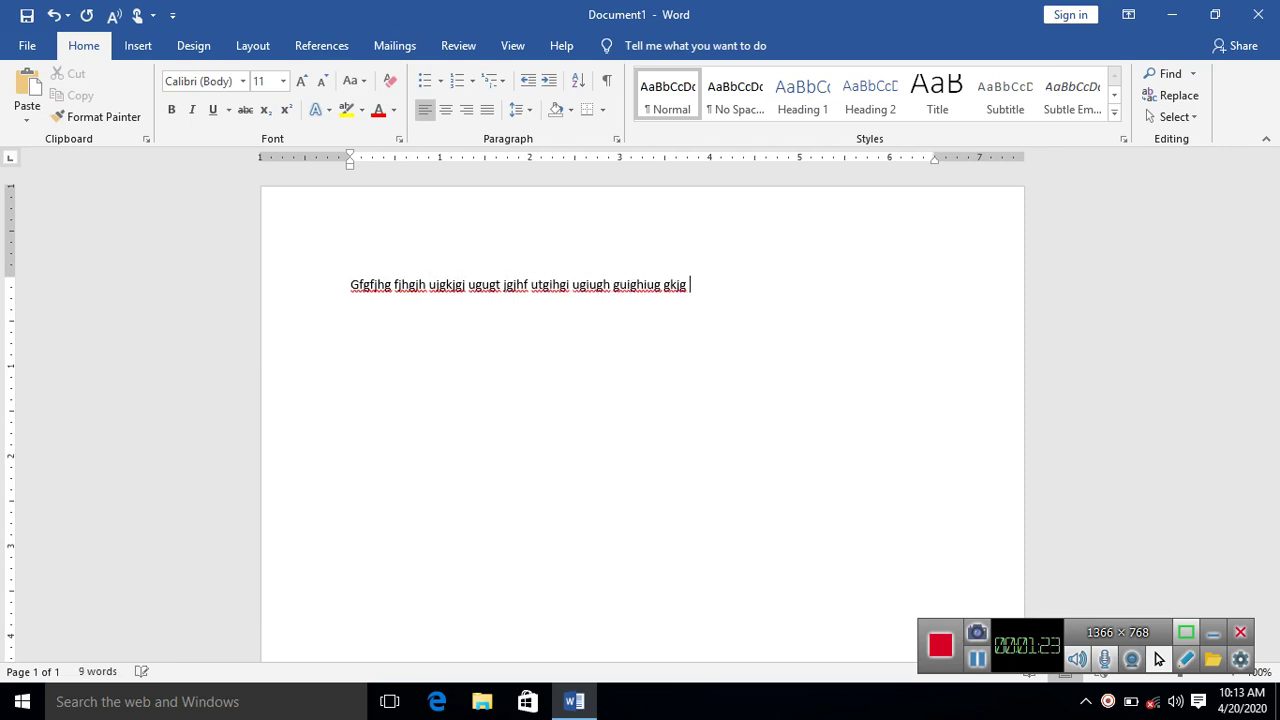
pyautogui.click(347, 288)
# Select the line and save the document under the file name BKVY
pyautogui.moveTo(461, 303); pyautogui.dragTo(720, 300)
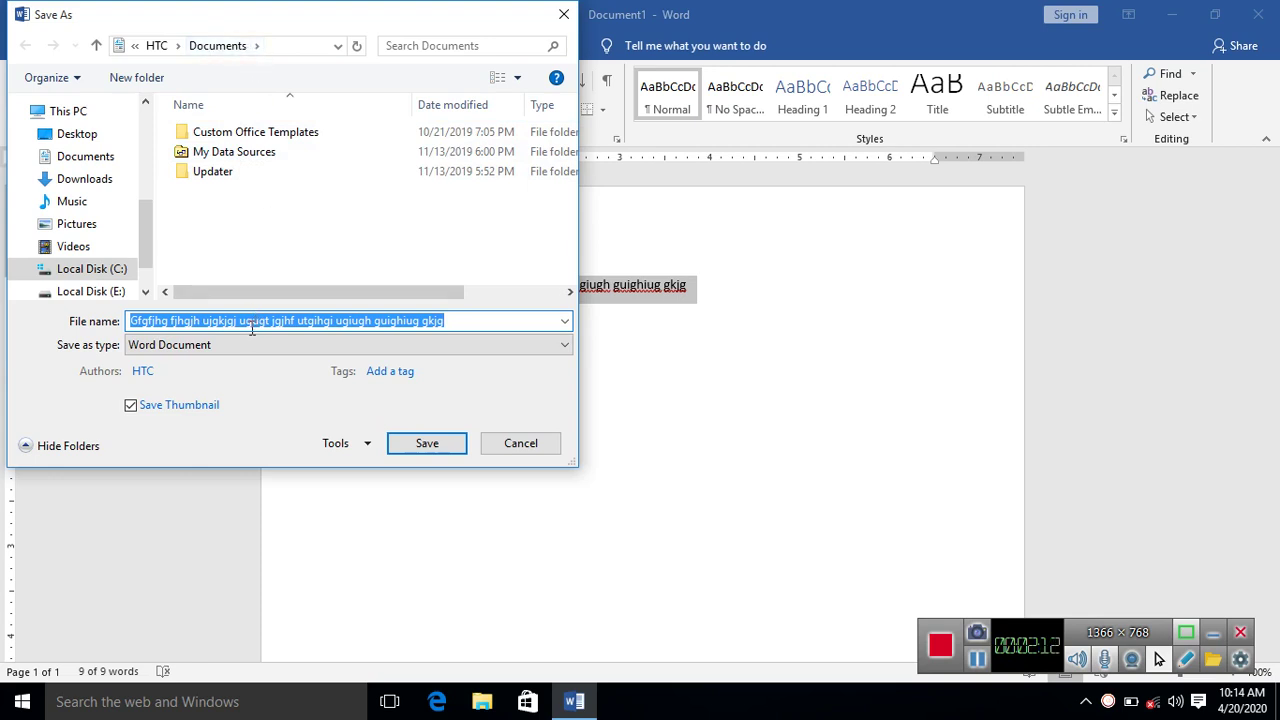
pyautogui.write('BKVY')
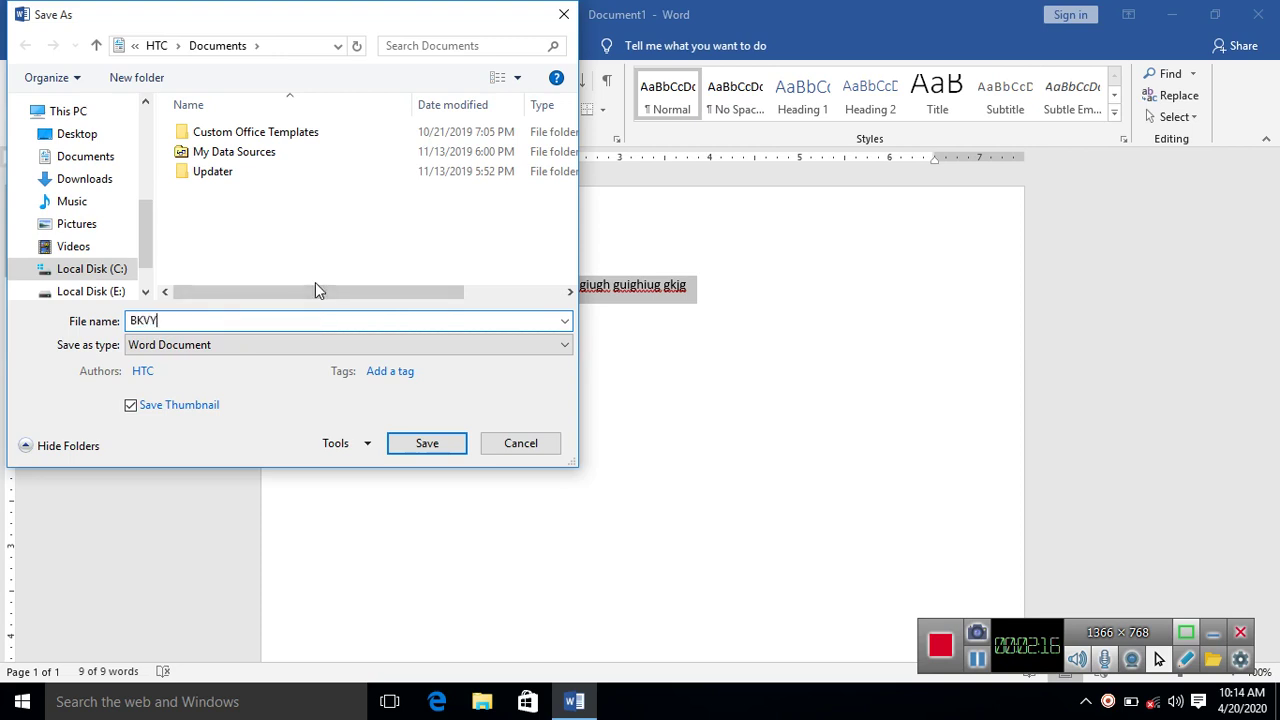
pyautogui.click(427, 443)
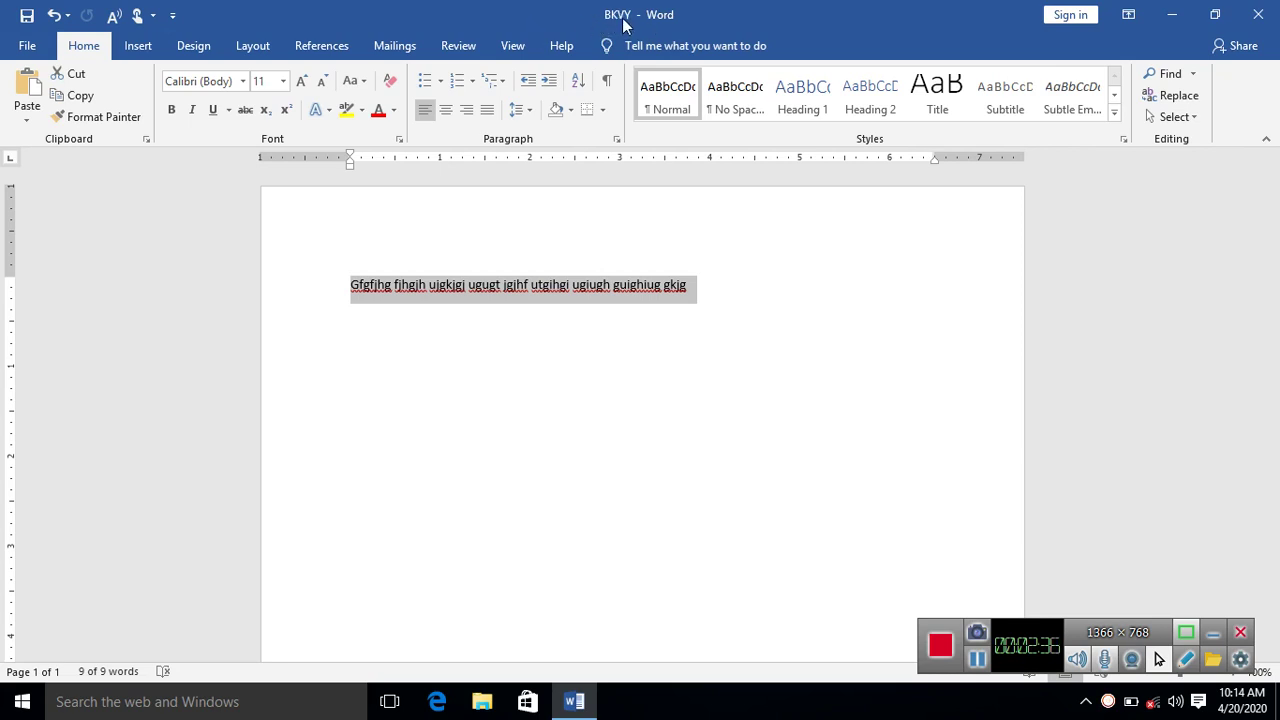
# Undo the typed line chunk by chunk until the page is empty, then redo it
pyautogui.click(62, 97)
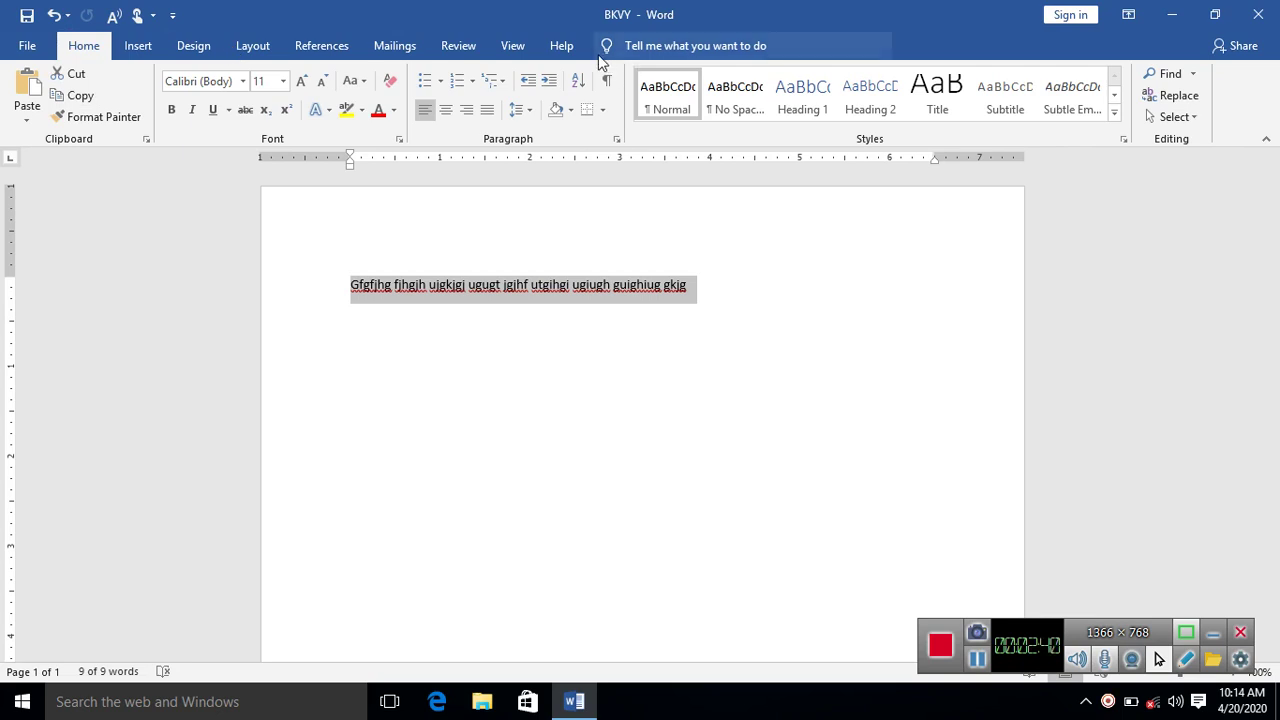
pyautogui.click(53, 16)
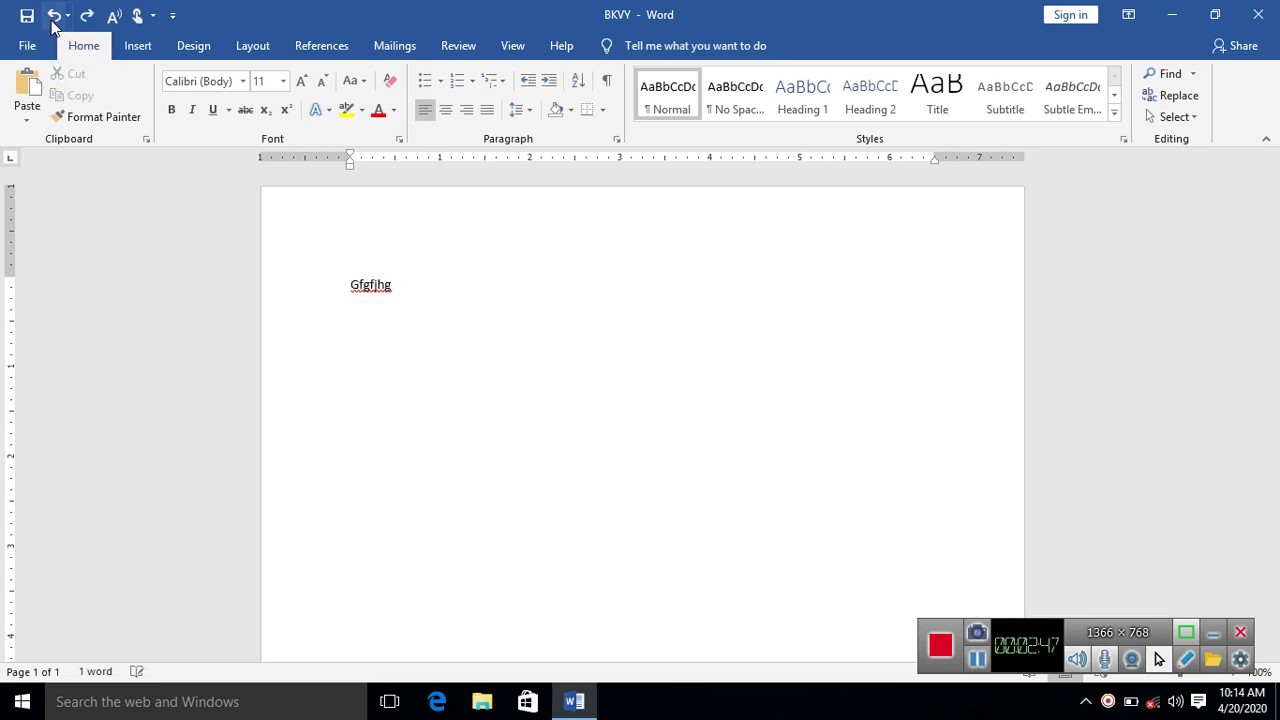
pyautogui.click(53, 16)
pyautogui.click(53, 16)
pyautogui.click(53, 17)
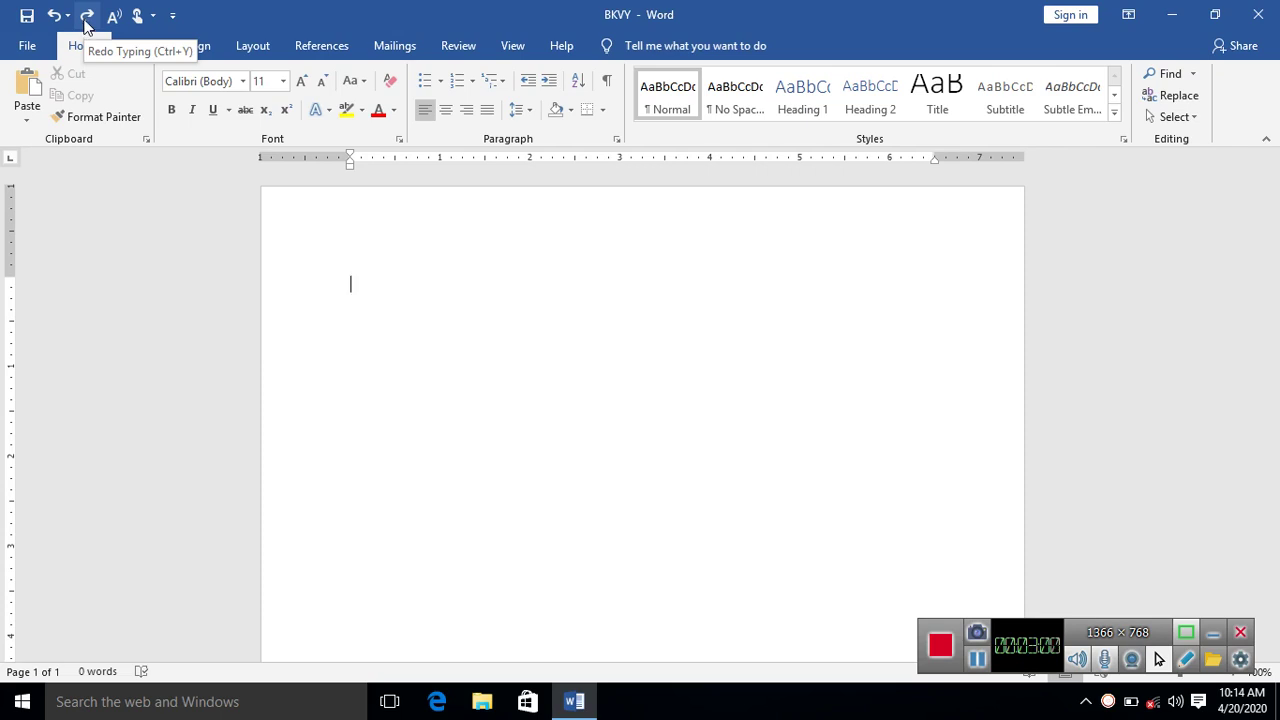
pyautogui.click(87, 15)
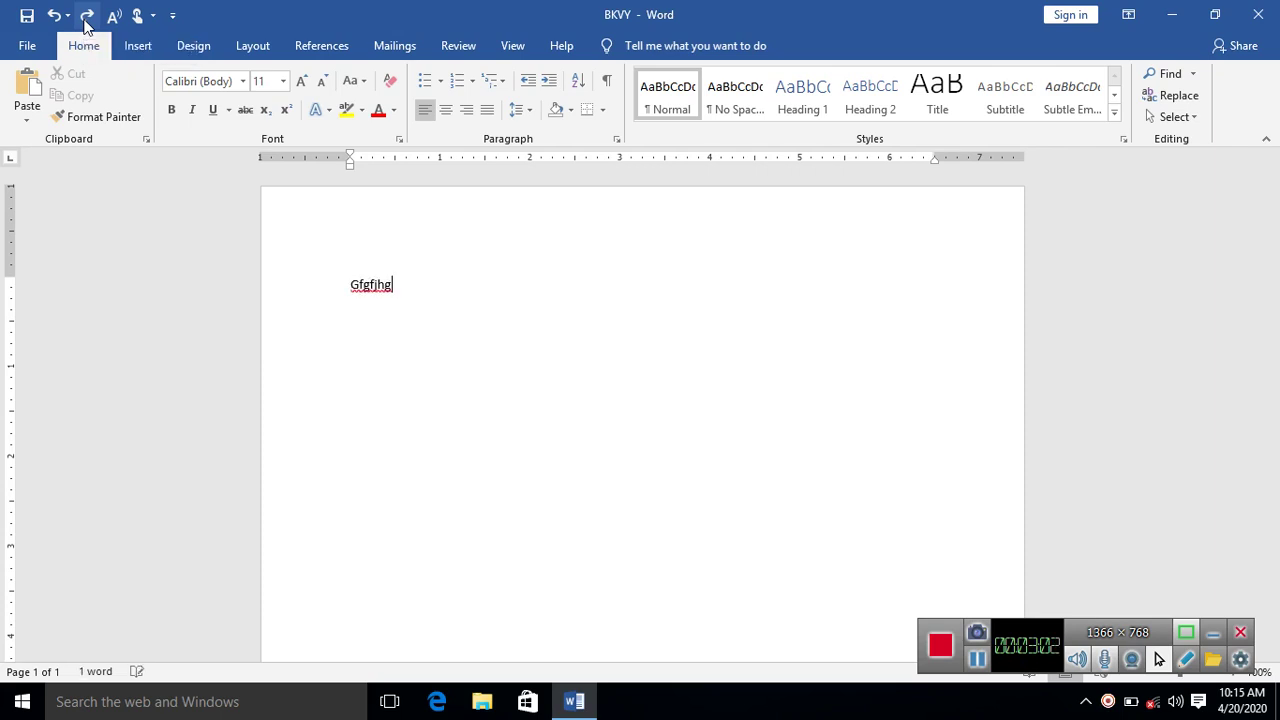
pyautogui.click(87, 15)
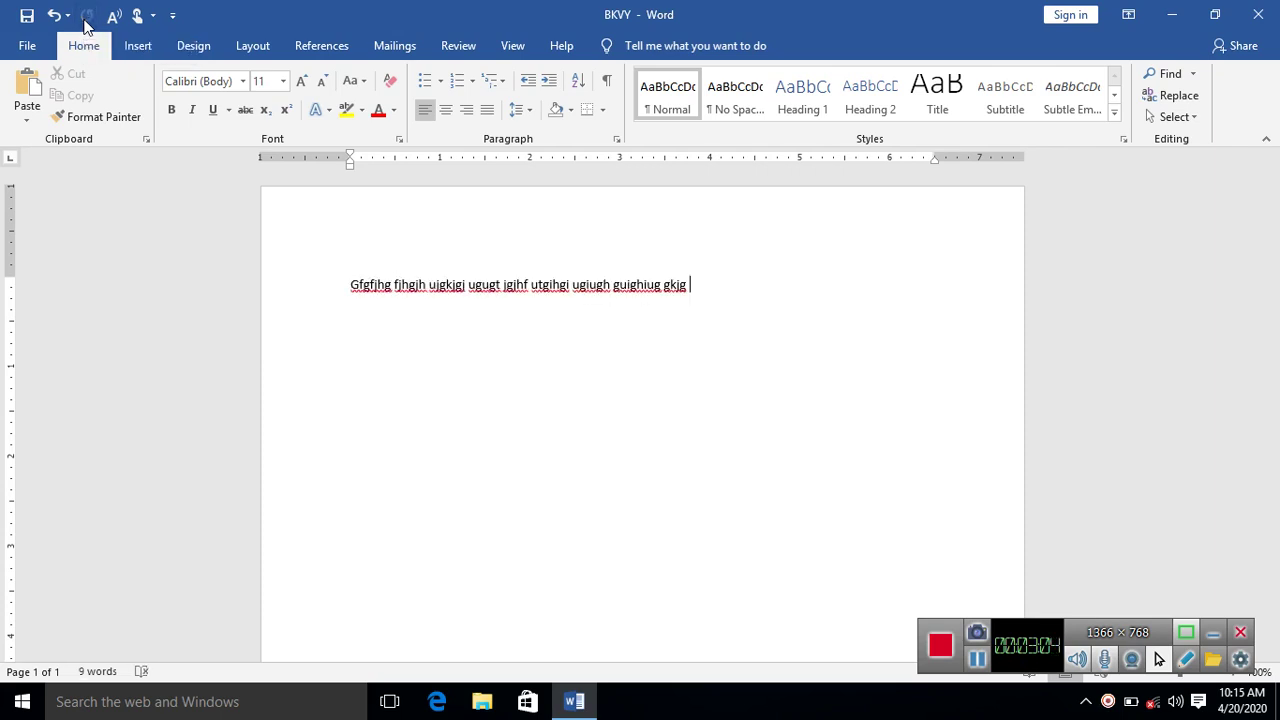
# Undo the line again and restore it with Ctrl+Y until the full line returns
pyautogui.click(55, 16)
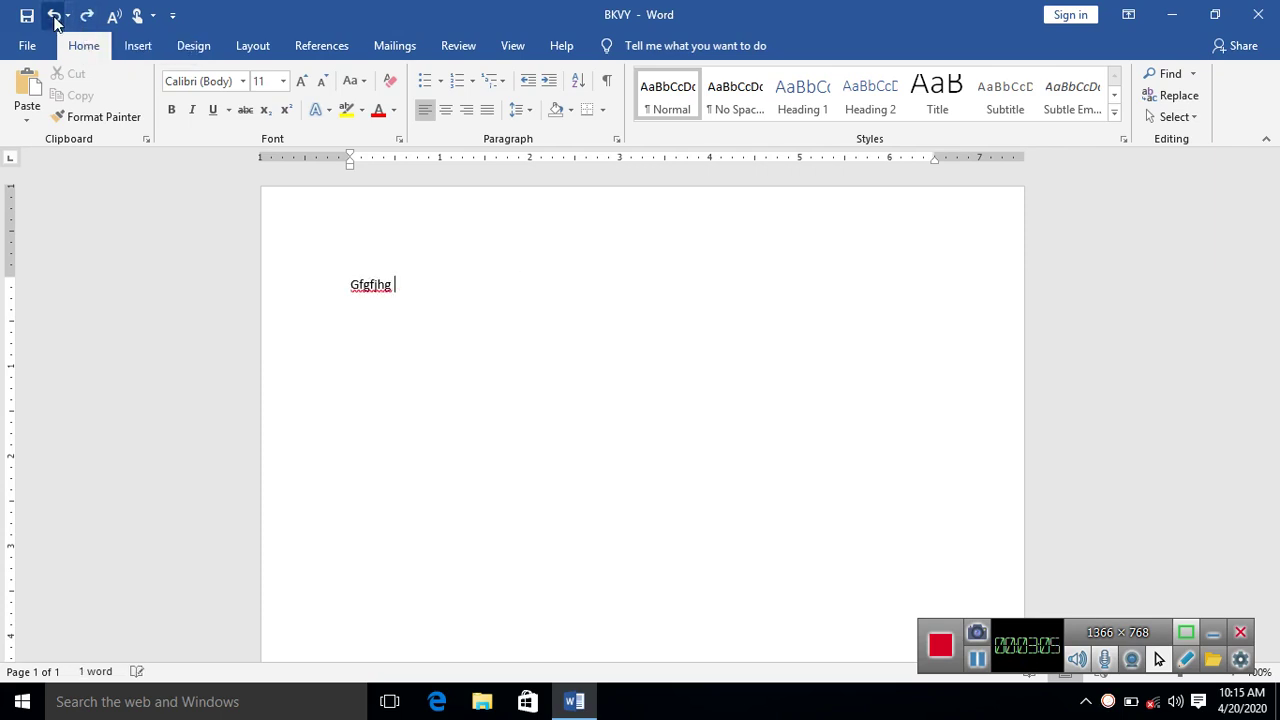
pyautogui.click(55, 16)
pyautogui.click(55, 16)
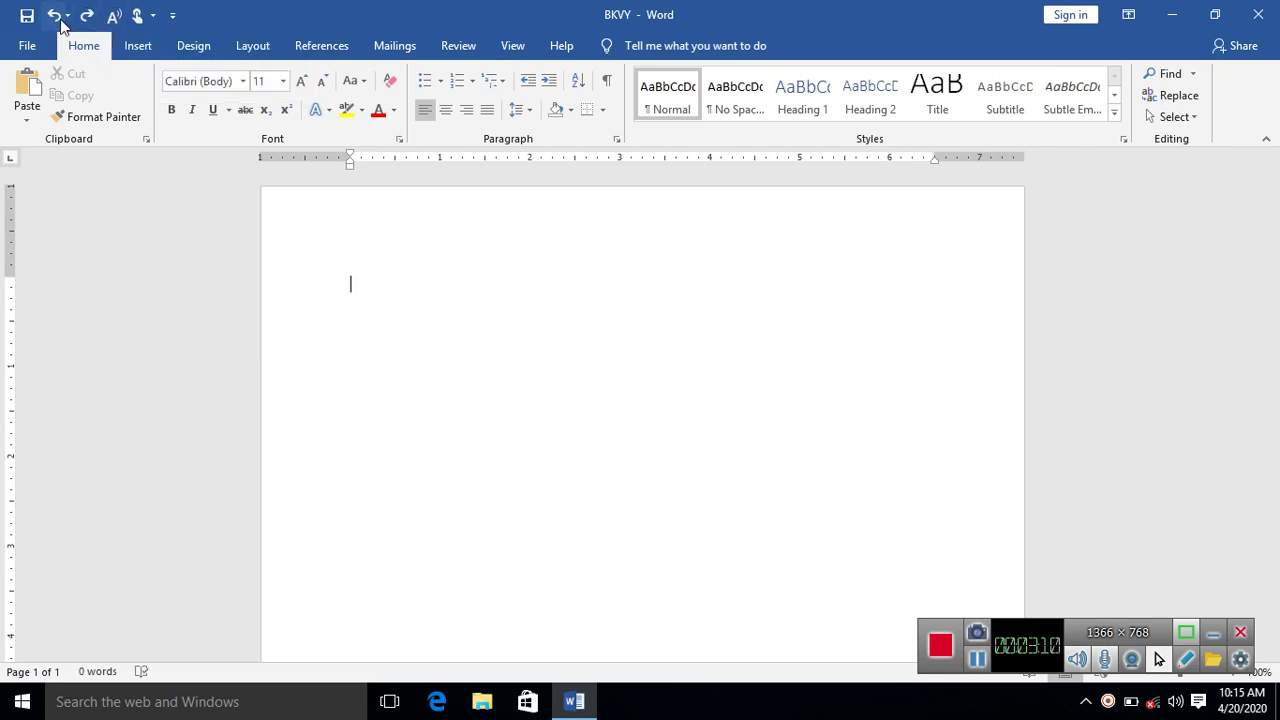
pyautogui.hotkey('ctrl', 'y')
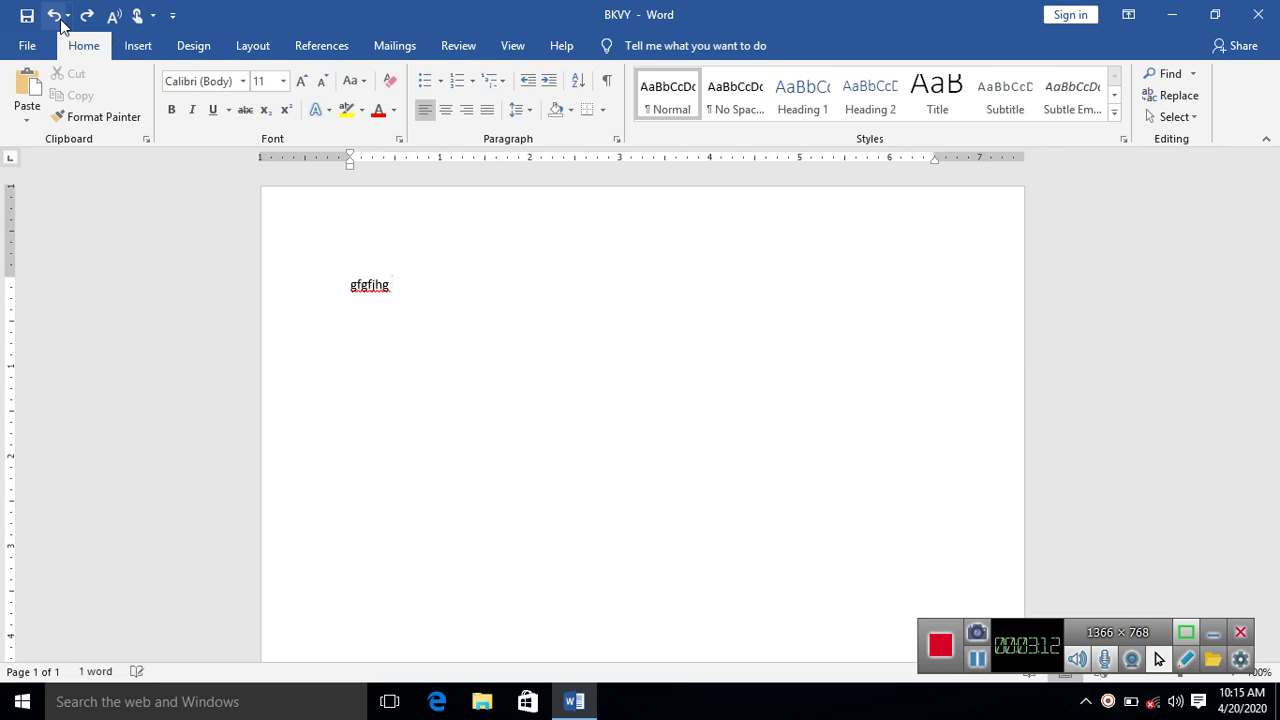
pyautogui.hotkey('ctrl', 'y')
pyautogui.hotkey('ctrl', 'y')
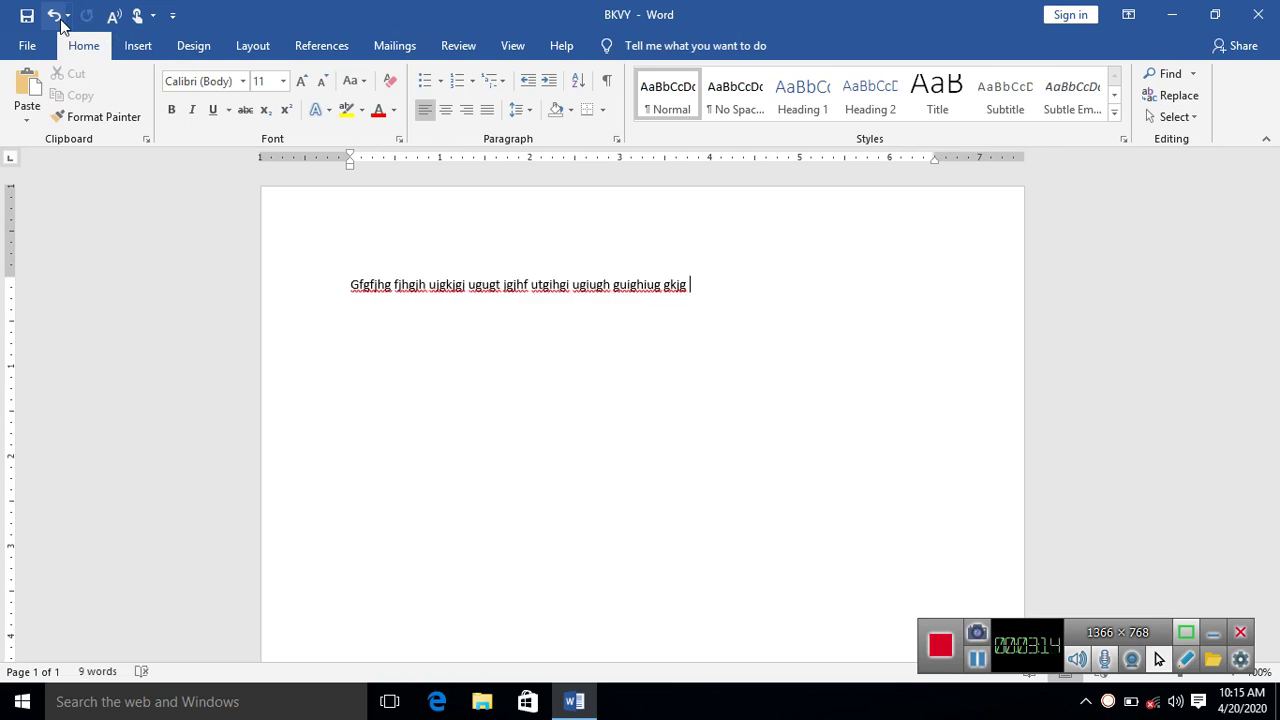
pyautogui.click(55, 15)
pyautogui.click(55, 15)
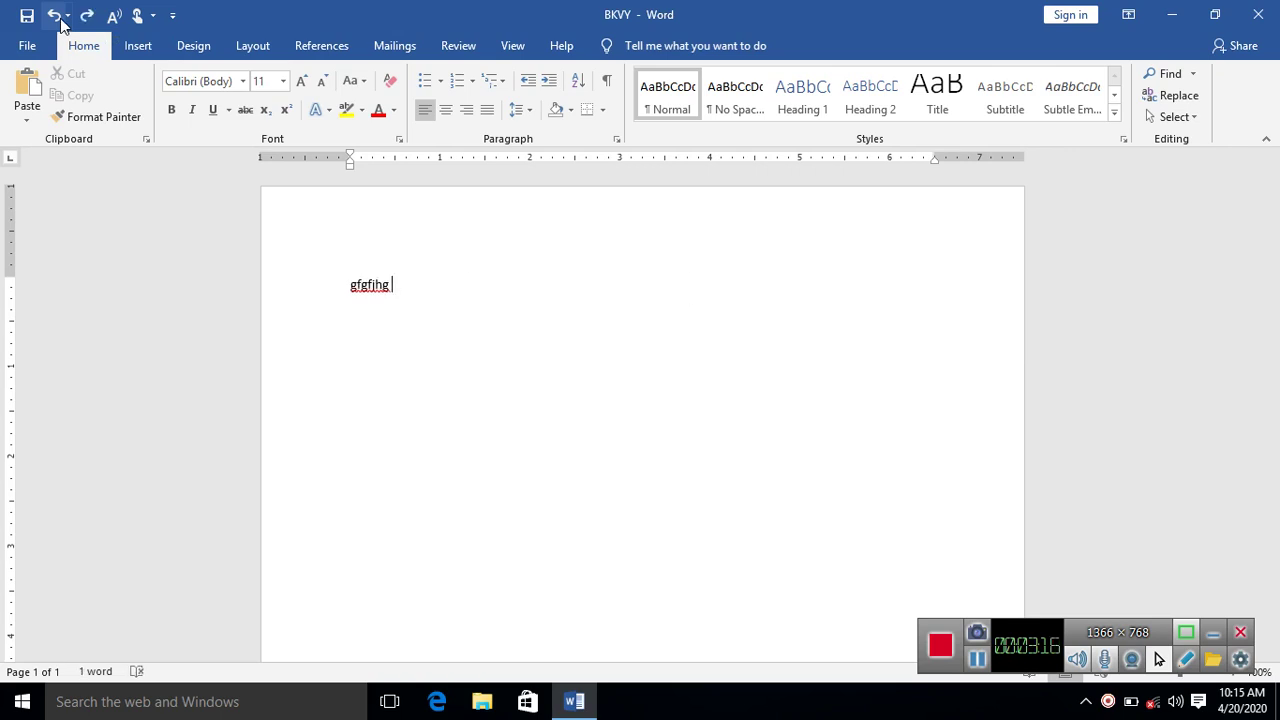
pyautogui.click(57, 16)
pyautogui.hotkey('ctrl', 'y')
pyautogui.hotkey('ctrl', 'y')
pyautogui.hotkey('ctrl', 'y')
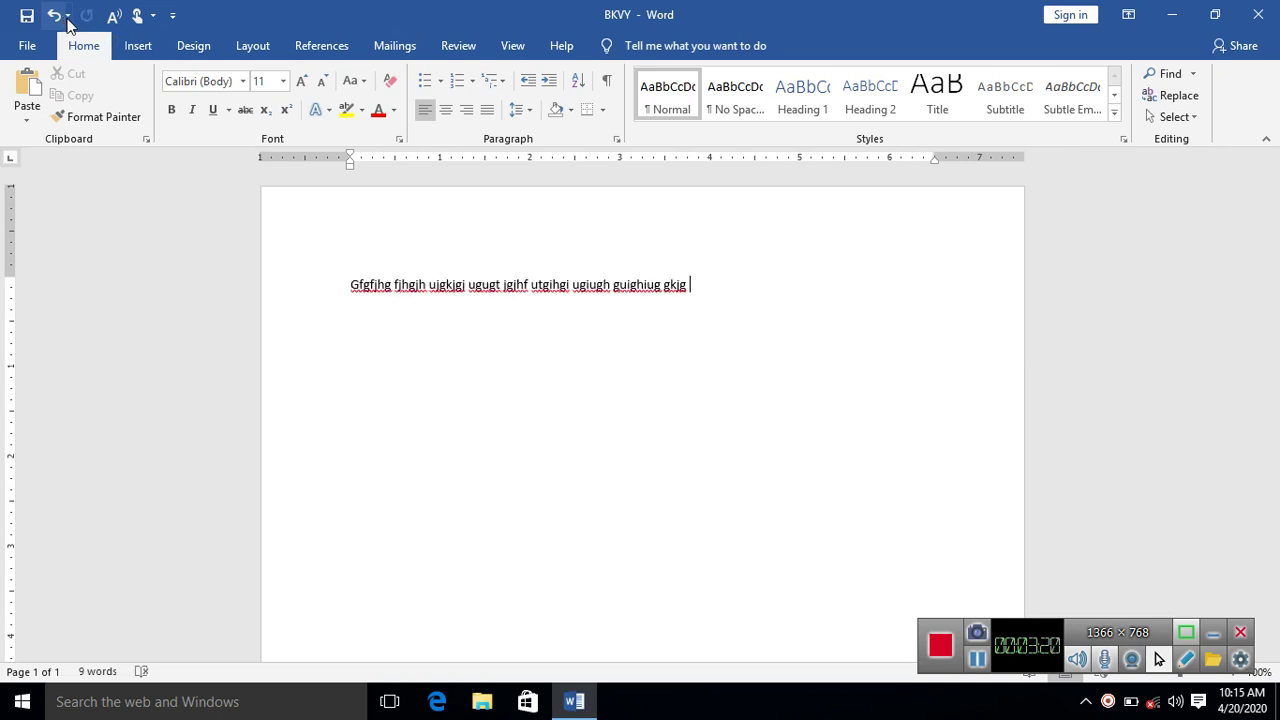
# Turn on Read Aloud, append FGFG FGHY YFGH HGFHG GFH, and start reading
pyautogui.click(120, 20)
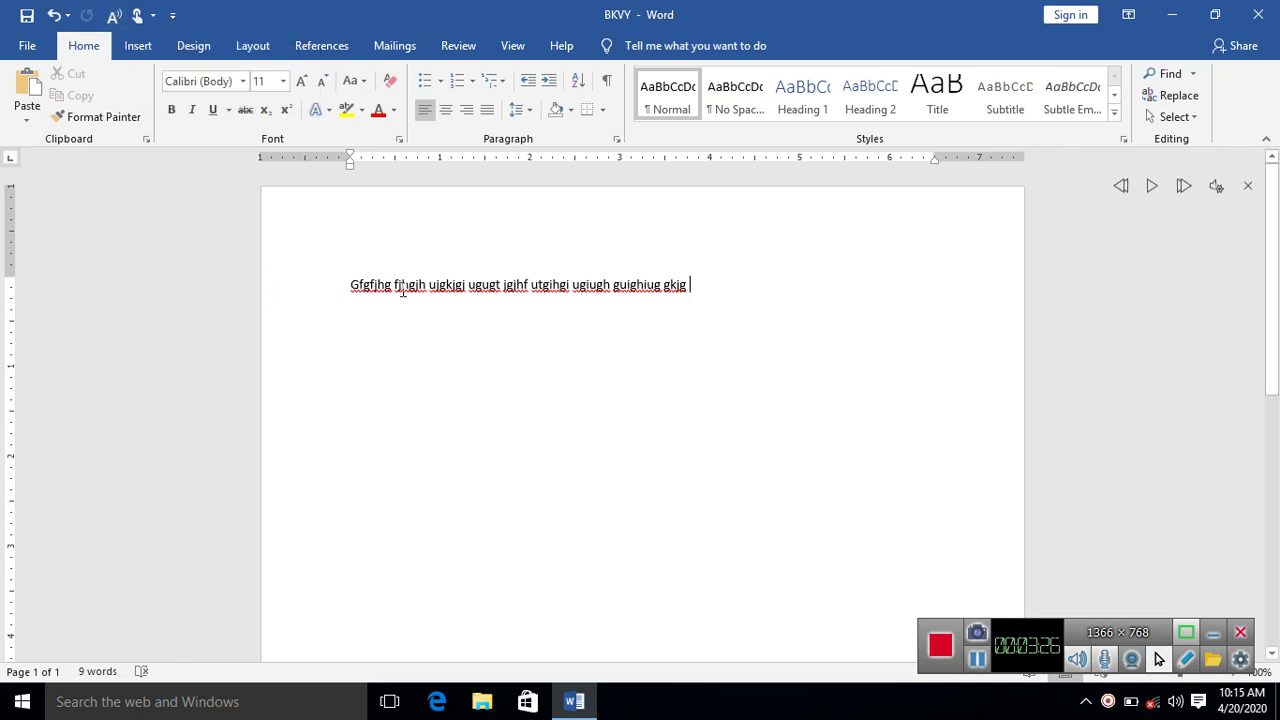
pyautogui.write('FGFG')
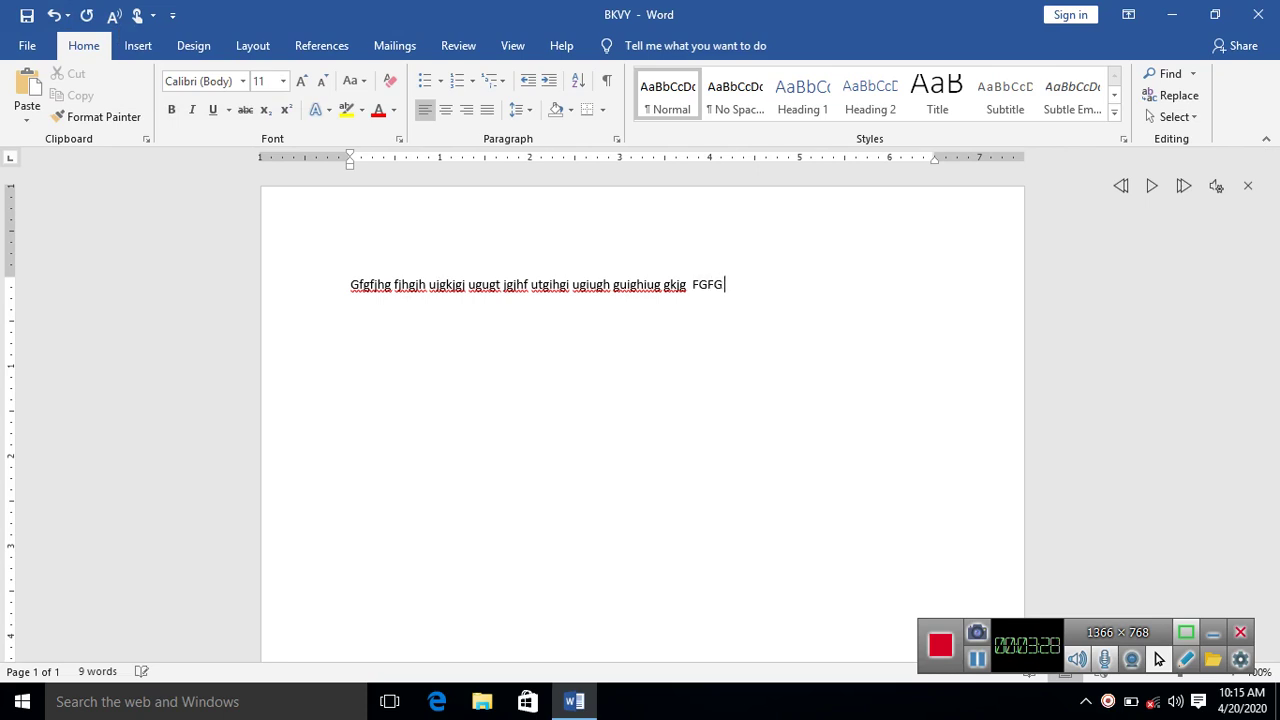
pyautogui.write(' FGHY YFGH H')
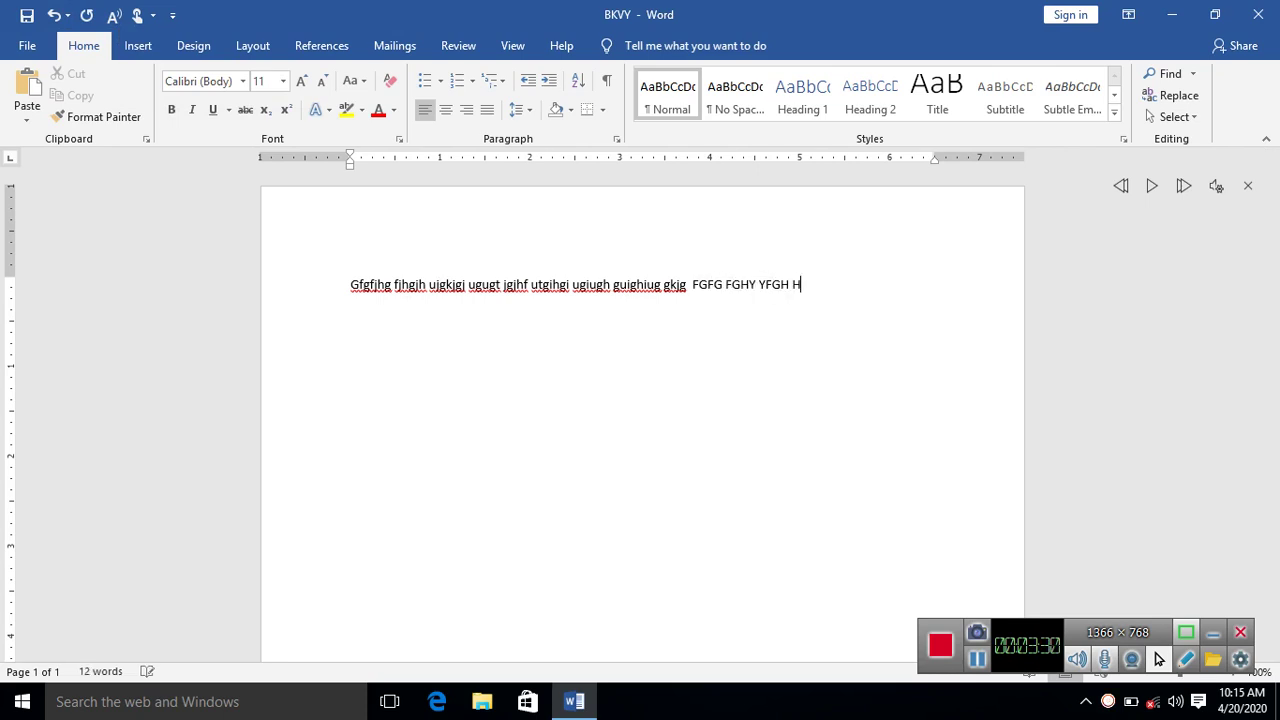
pyautogui.write('GFHG GFH')
pyautogui.click(112, 22)
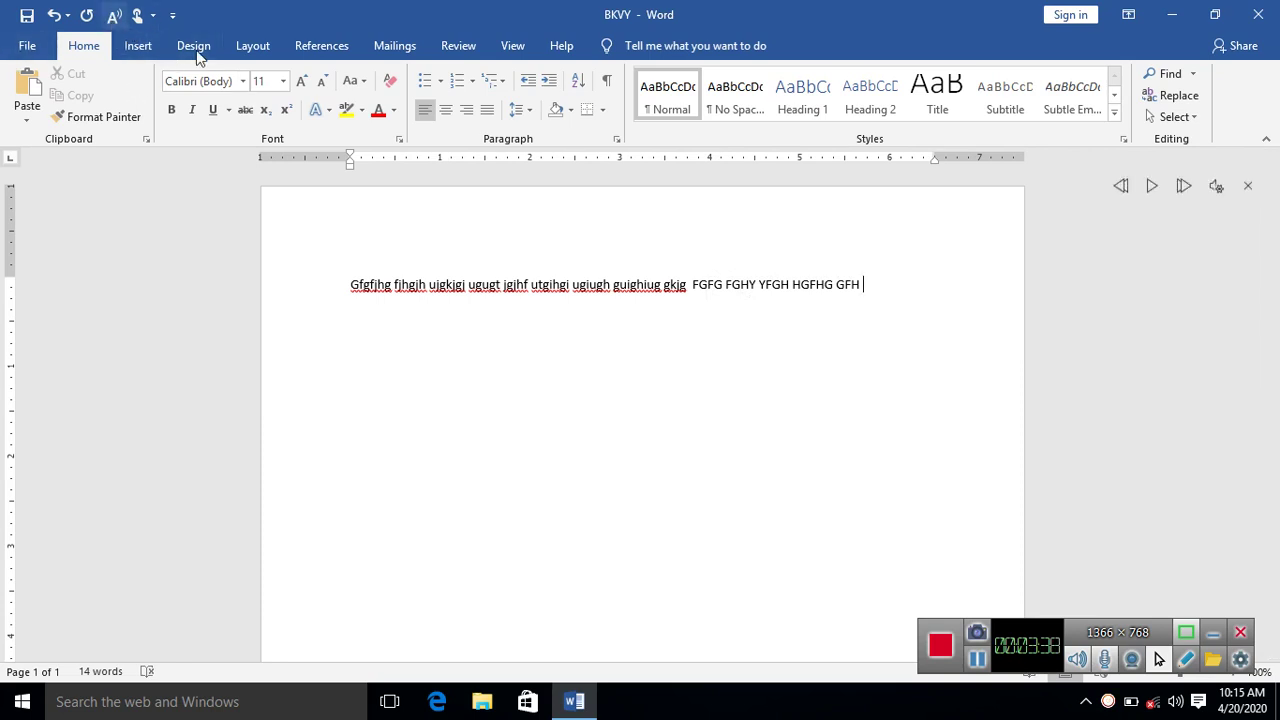
# Jump back, replay from the start, skip ahead, then pause the reading
pyautogui.click(1120, 185)
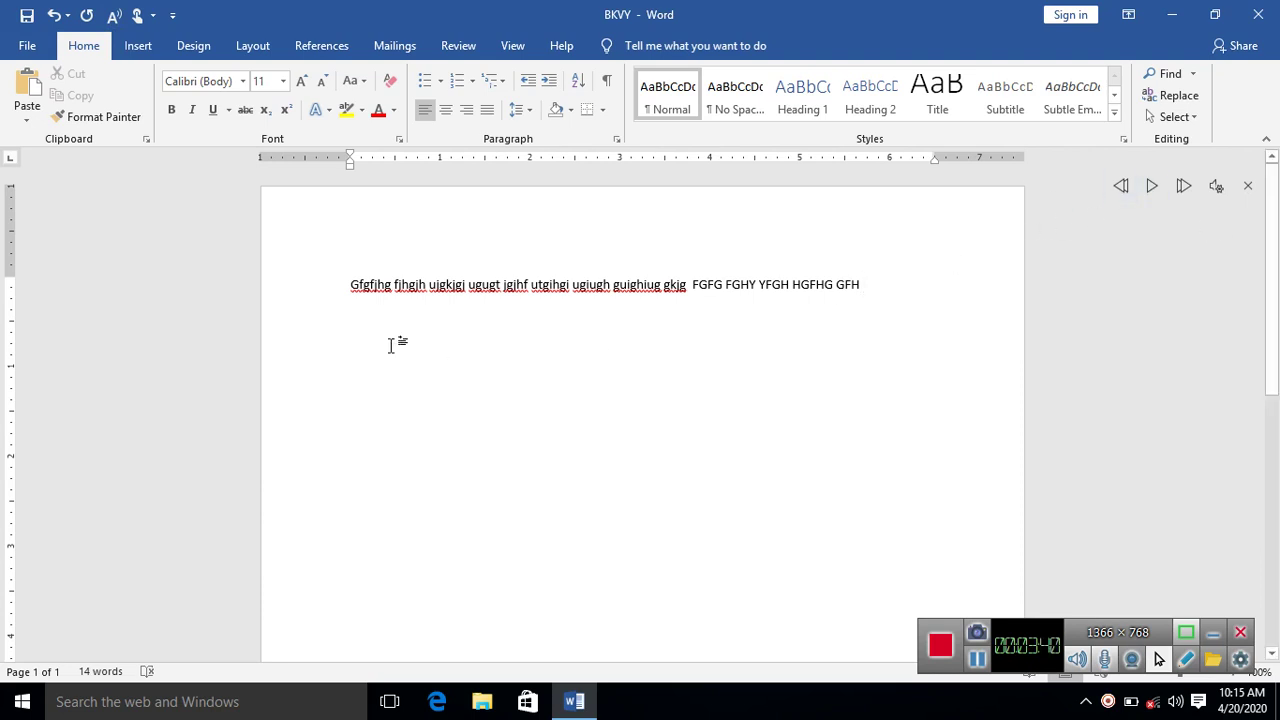
pyautogui.click(1152, 188)
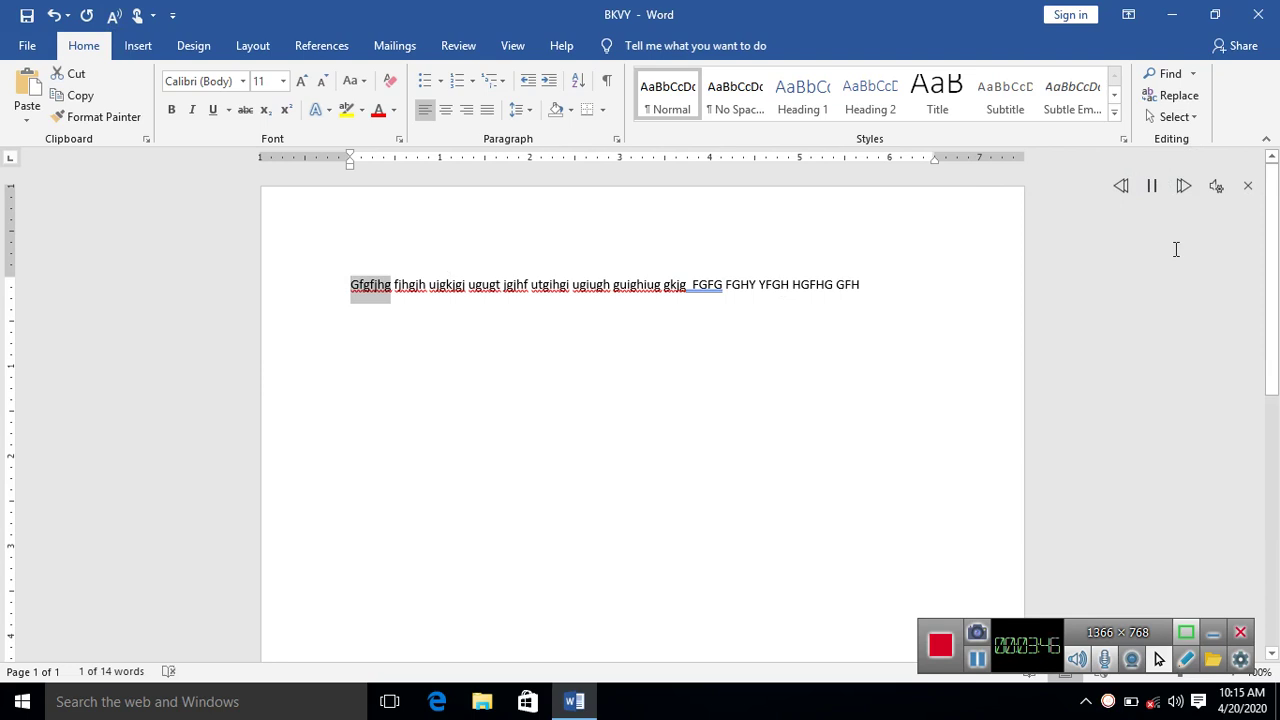
pyautogui.click(1183, 190)
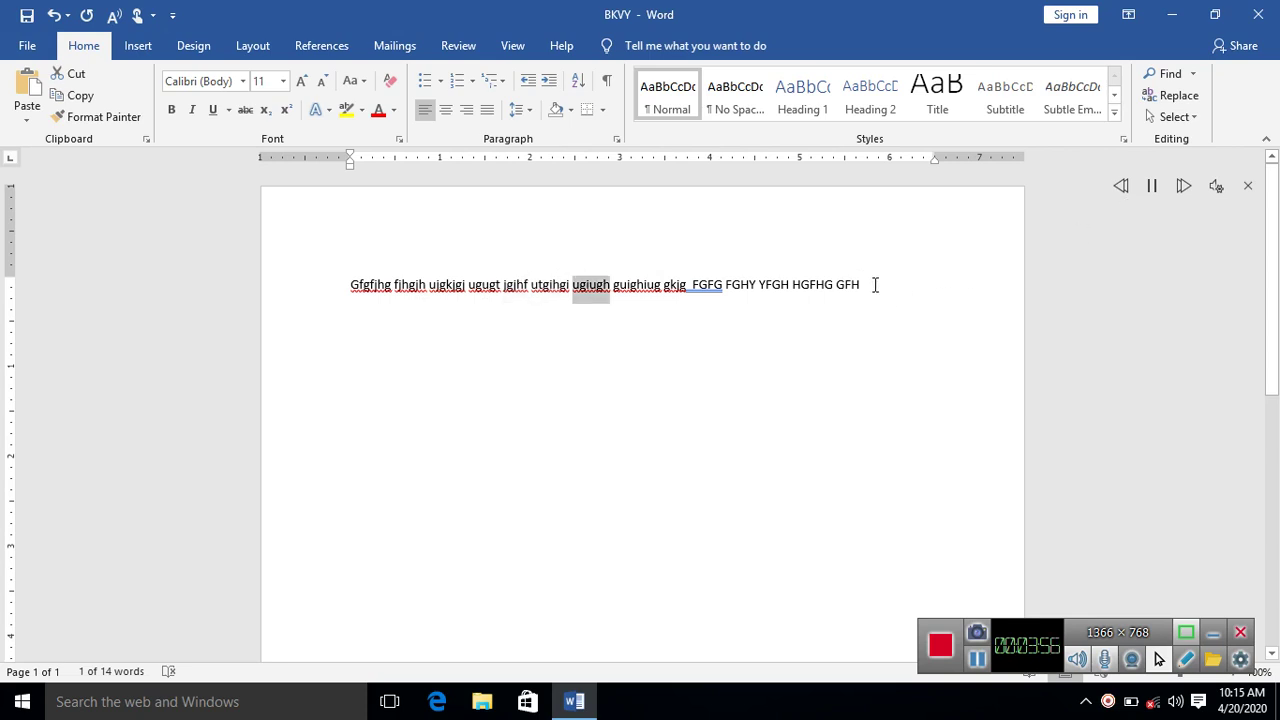
pyautogui.click(1151, 190)
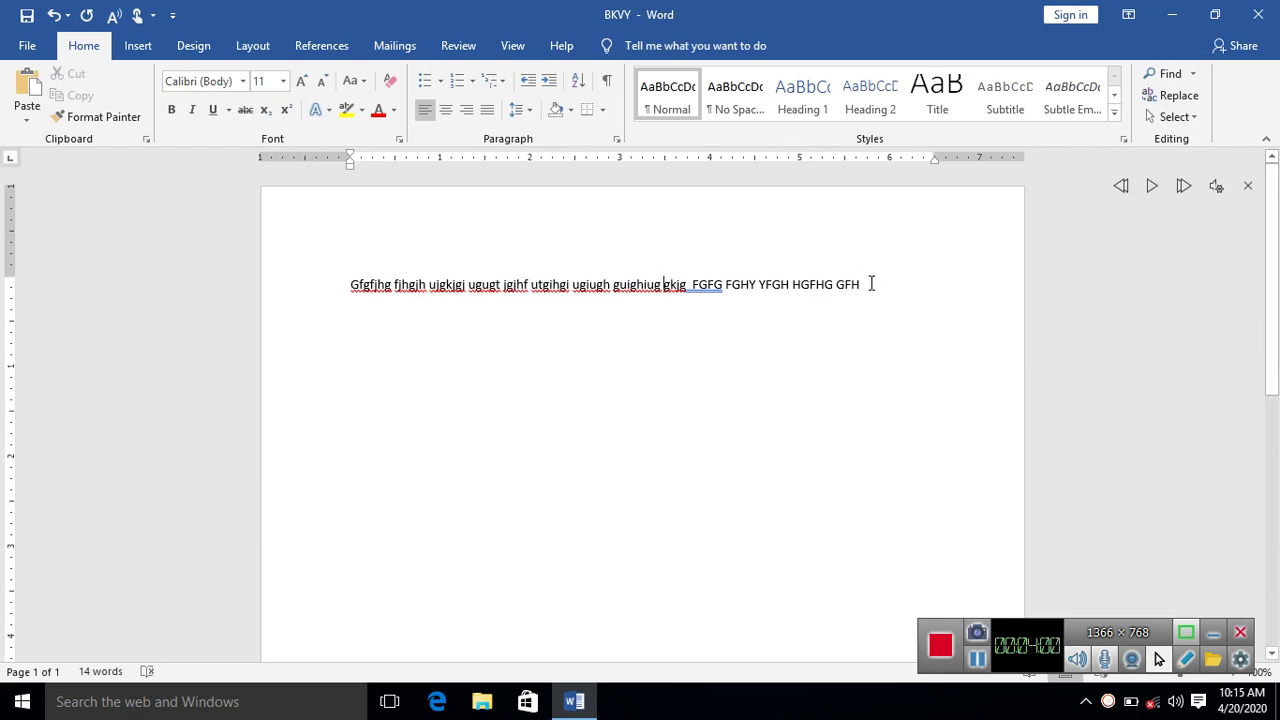
# Delete the gibberish line and type WHAT IS COMPUTER in its place
pyautogui.moveTo(870, 284); pyautogui.dragTo(217, 380)
pyautogui.press('Delete')
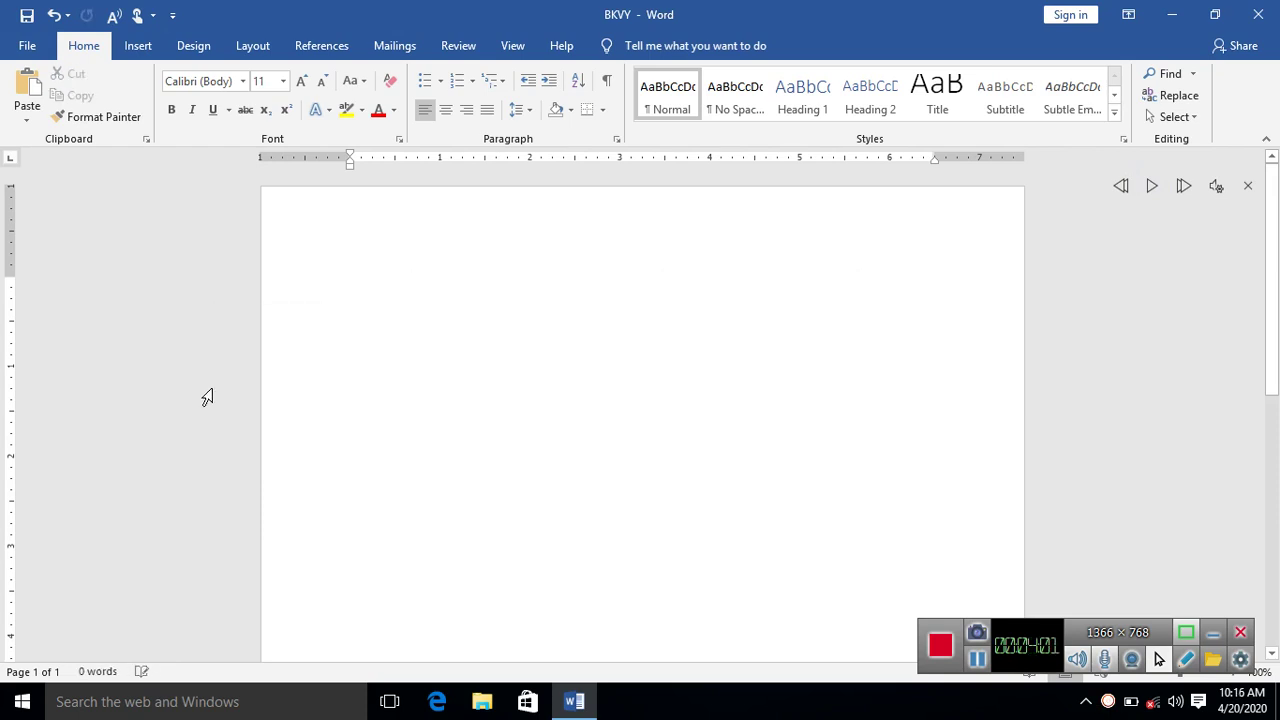
pyautogui.write('w')
pyautogui.write('HAT ')
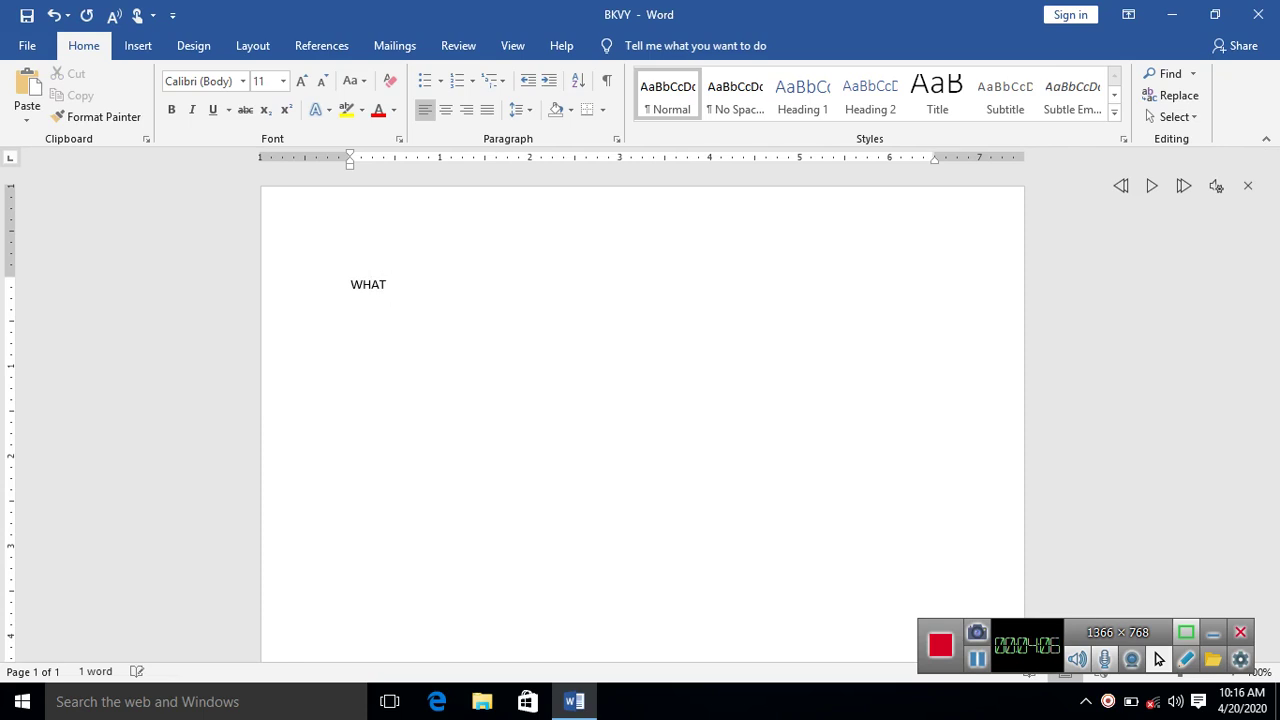
pyautogui.write('IS COM')
pyautogui.write('PUTER')
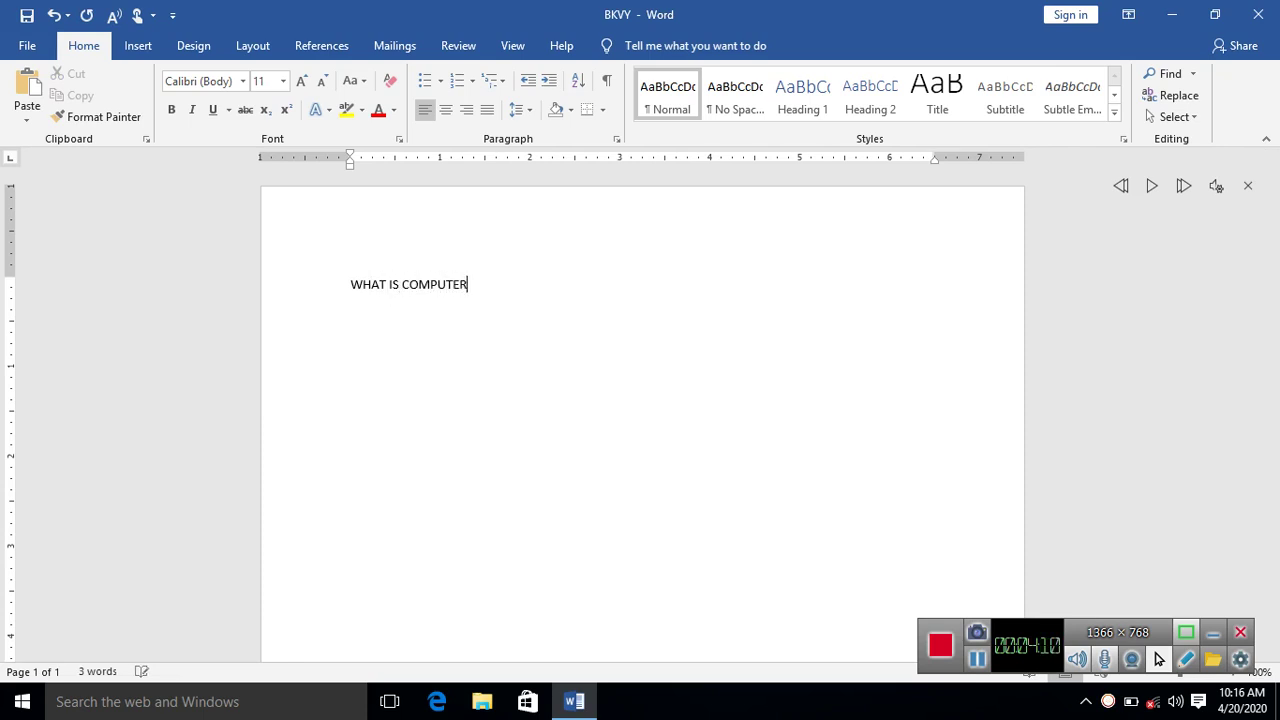
pyautogui.click(349, 284)
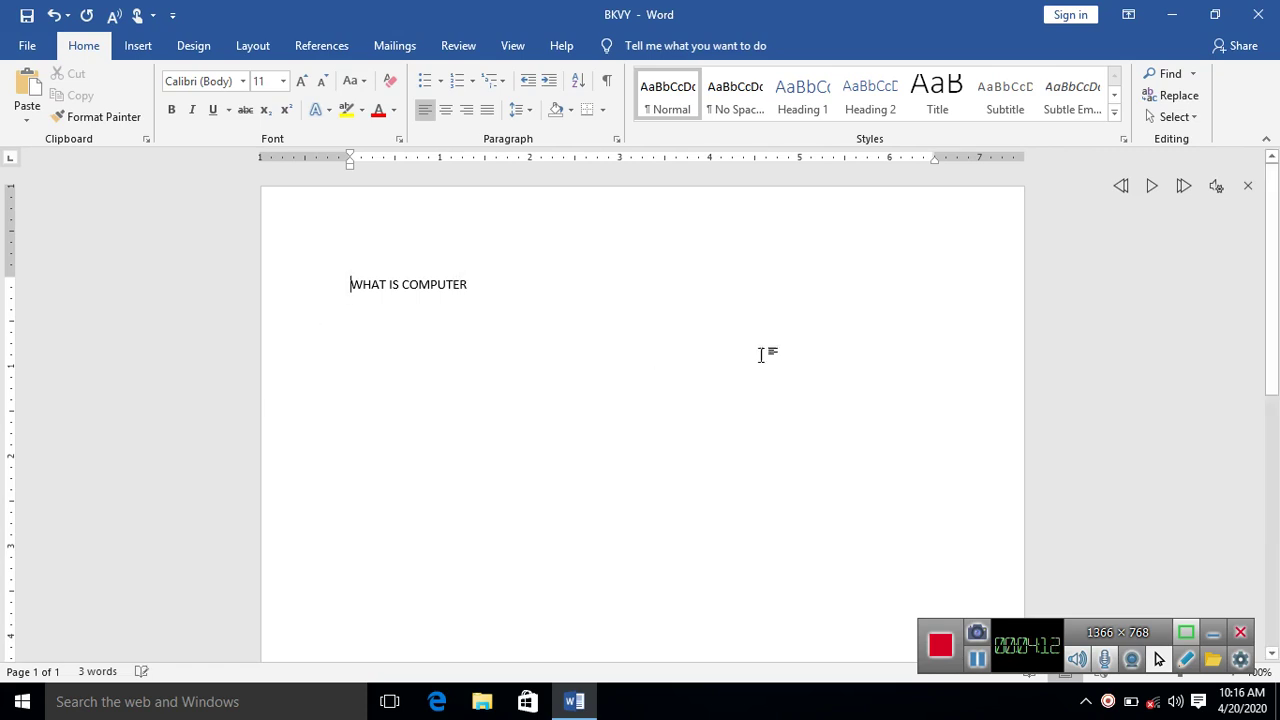
# Play WHAT IS COMPUTER aloud, pause and resume it, then restart from WHAT
pyautogui.click(1152, 186)
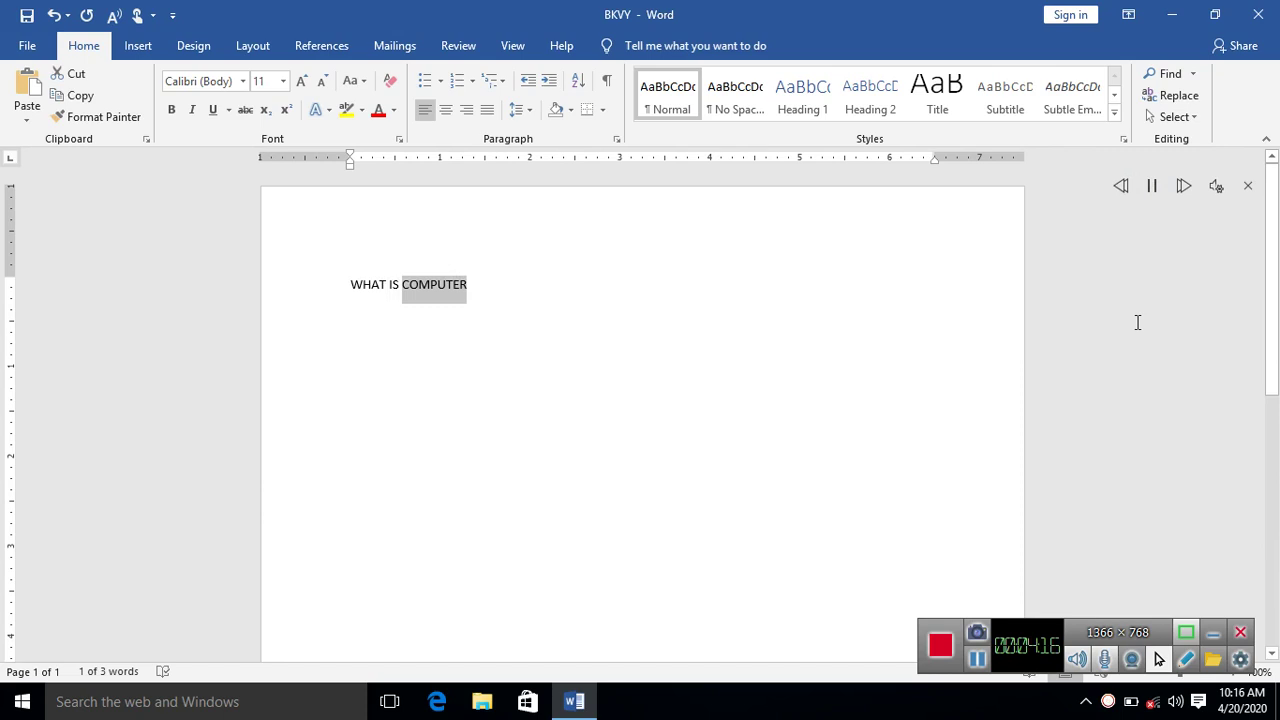
pyautogui.click(1152, 188)
pyautogui.click(1154, 190)
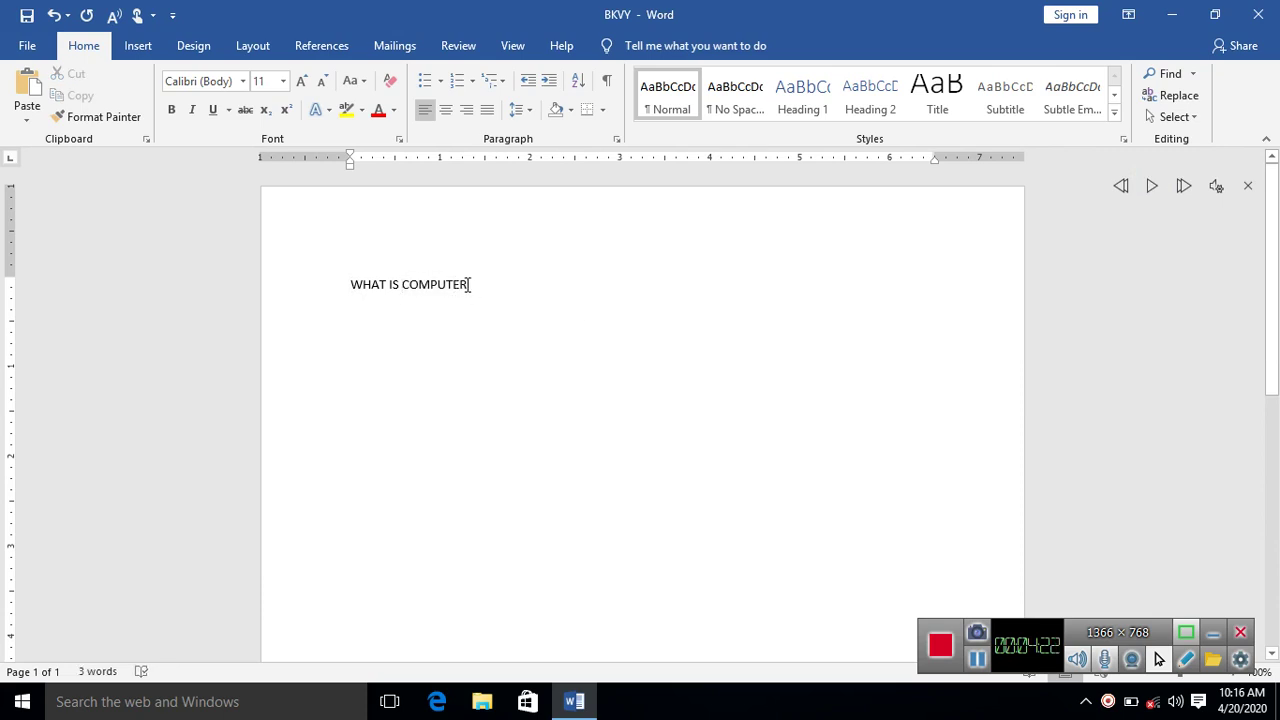
pyautogui.click(1154, 189)
pyautogui.click(1153, 188)
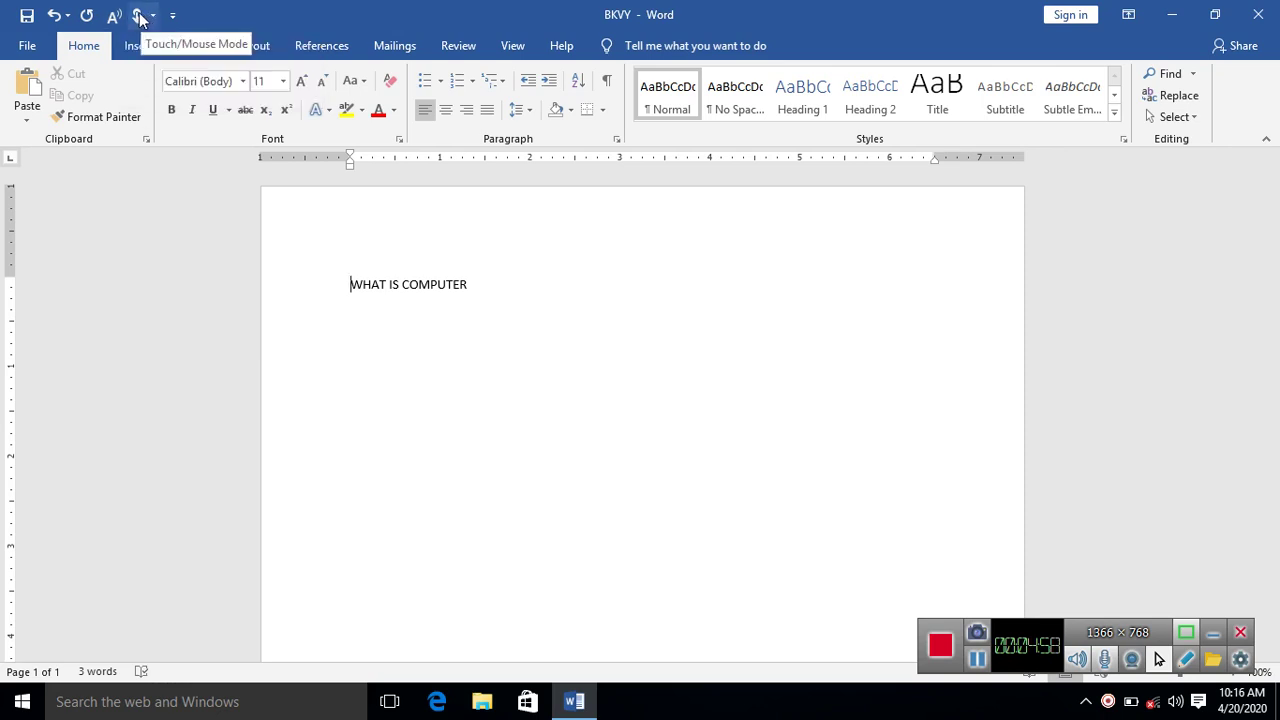
# Switch the ribbon to Touch spacing, then back to Mouse spacing
pyautogui.click(140, 16)
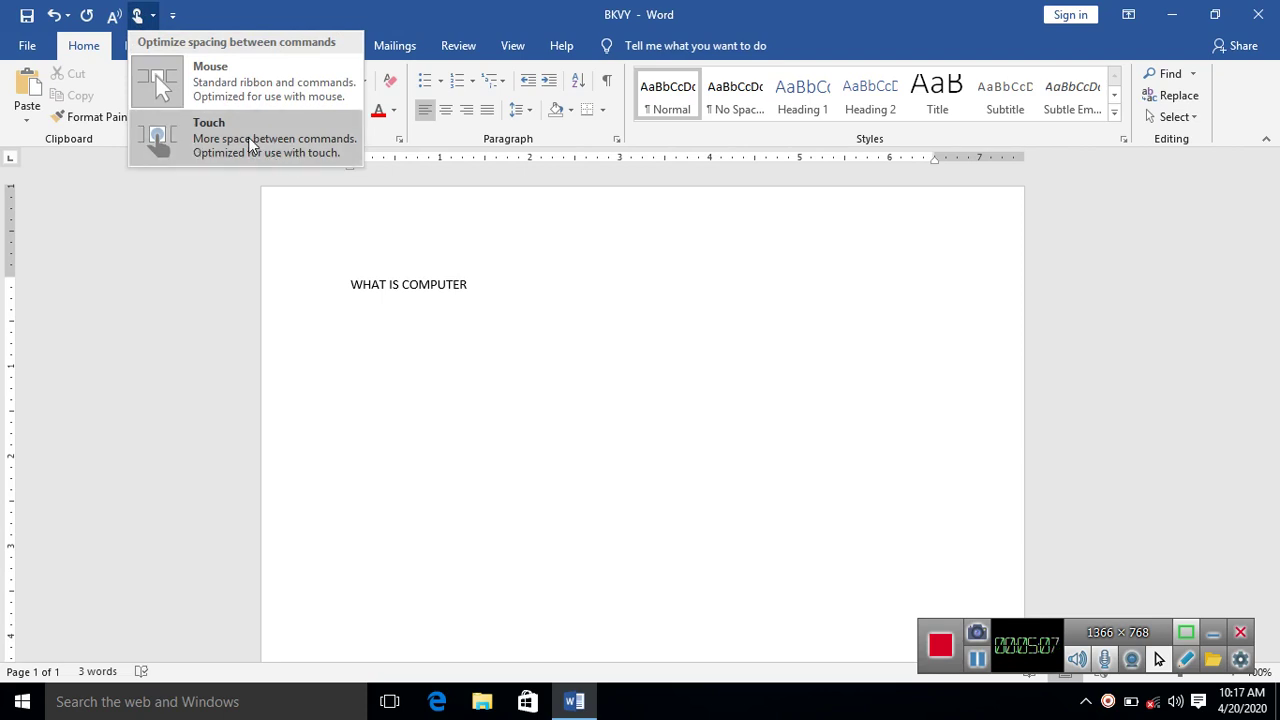
pyautogui.click(262, 147)
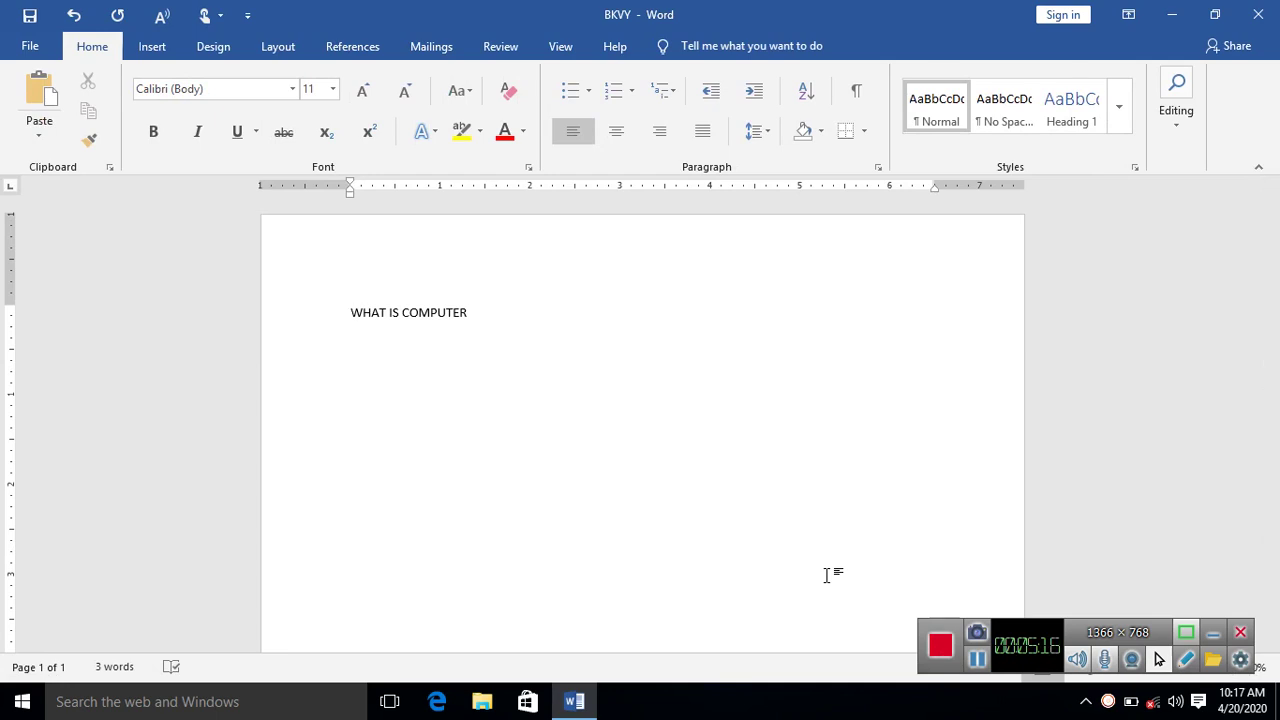
pyautogui.click(209, 17)
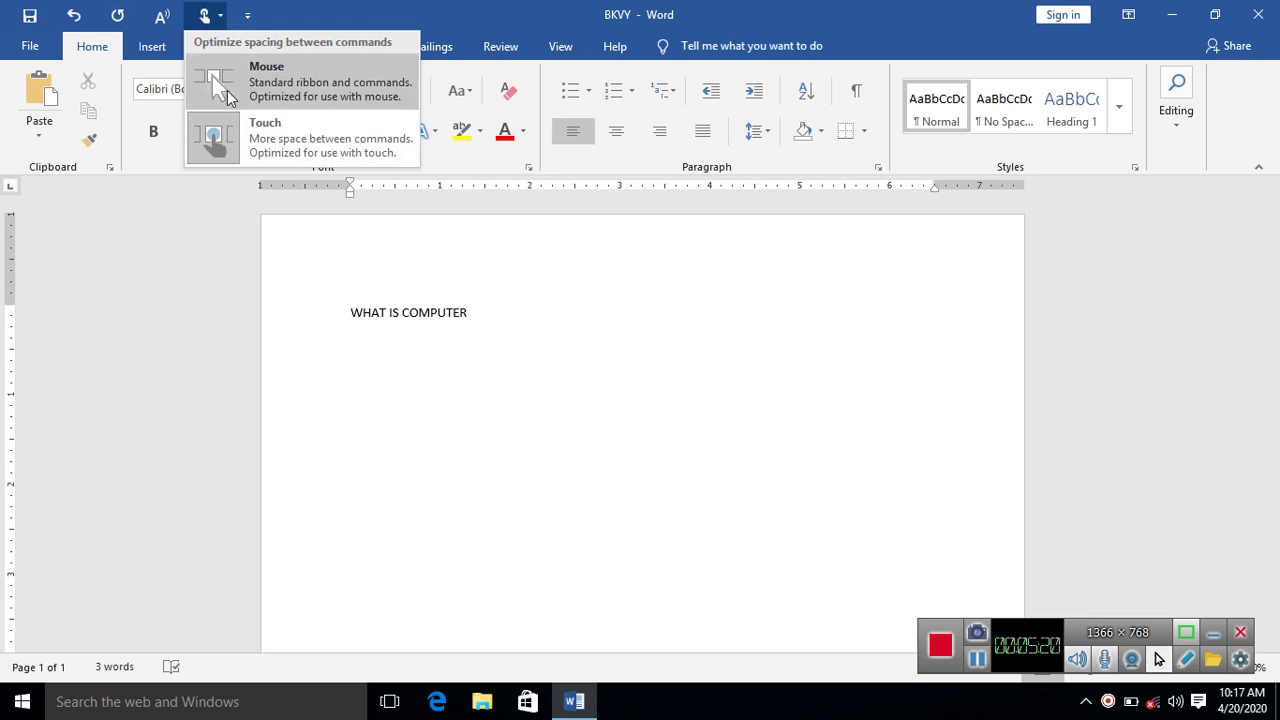
pyautogui.click(227, 90)
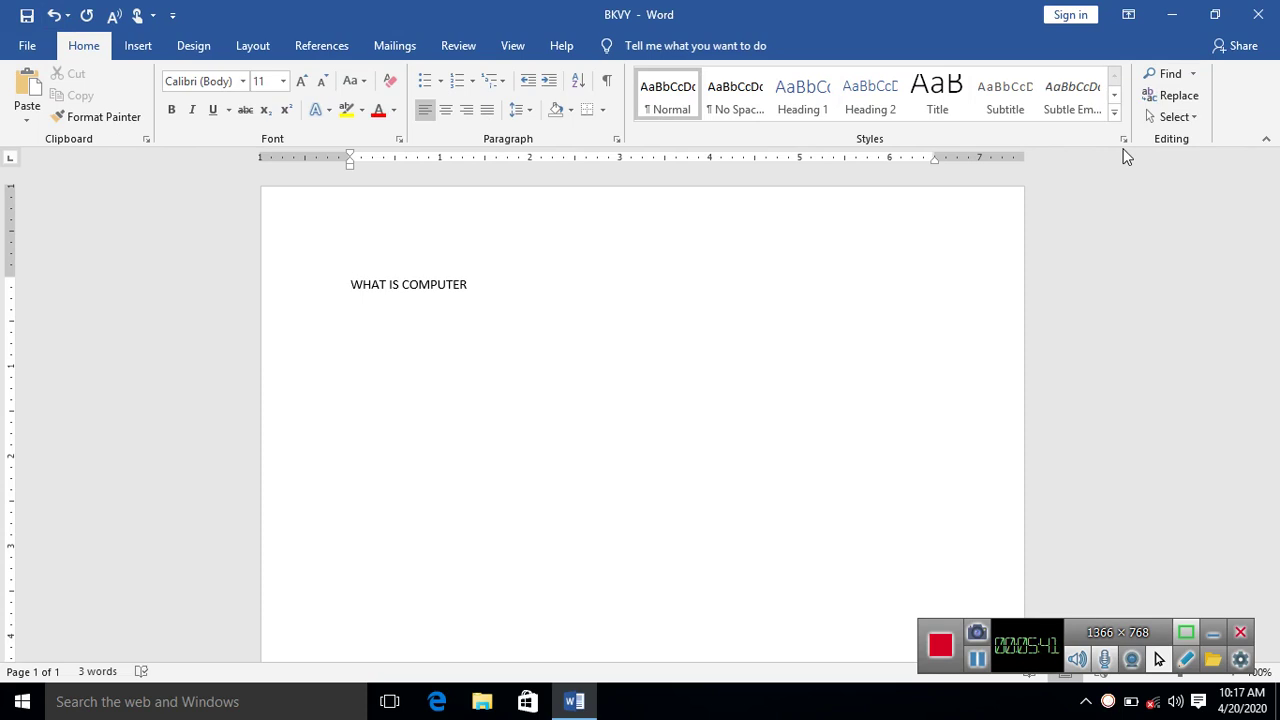
pyautogui.click(148, 15)
pyautogui.click(162, 135)
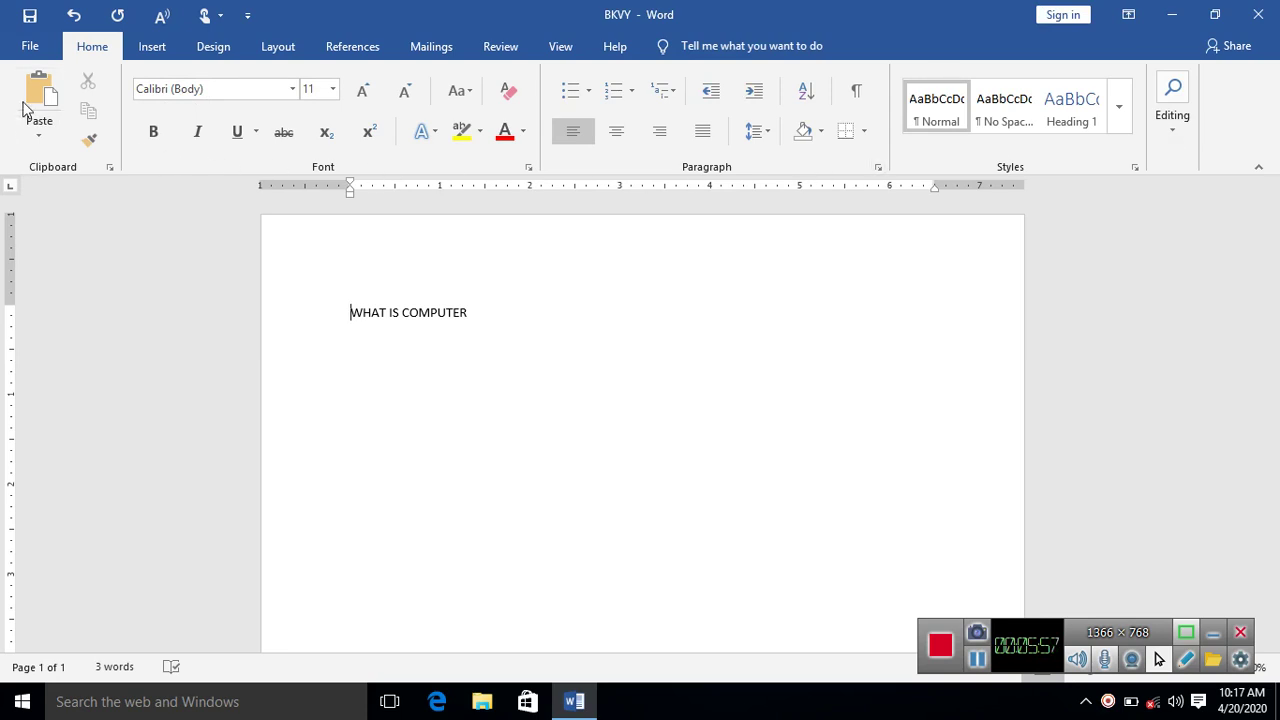
pyautogui.click(205, 15)
pyautogui.click(217, 82)
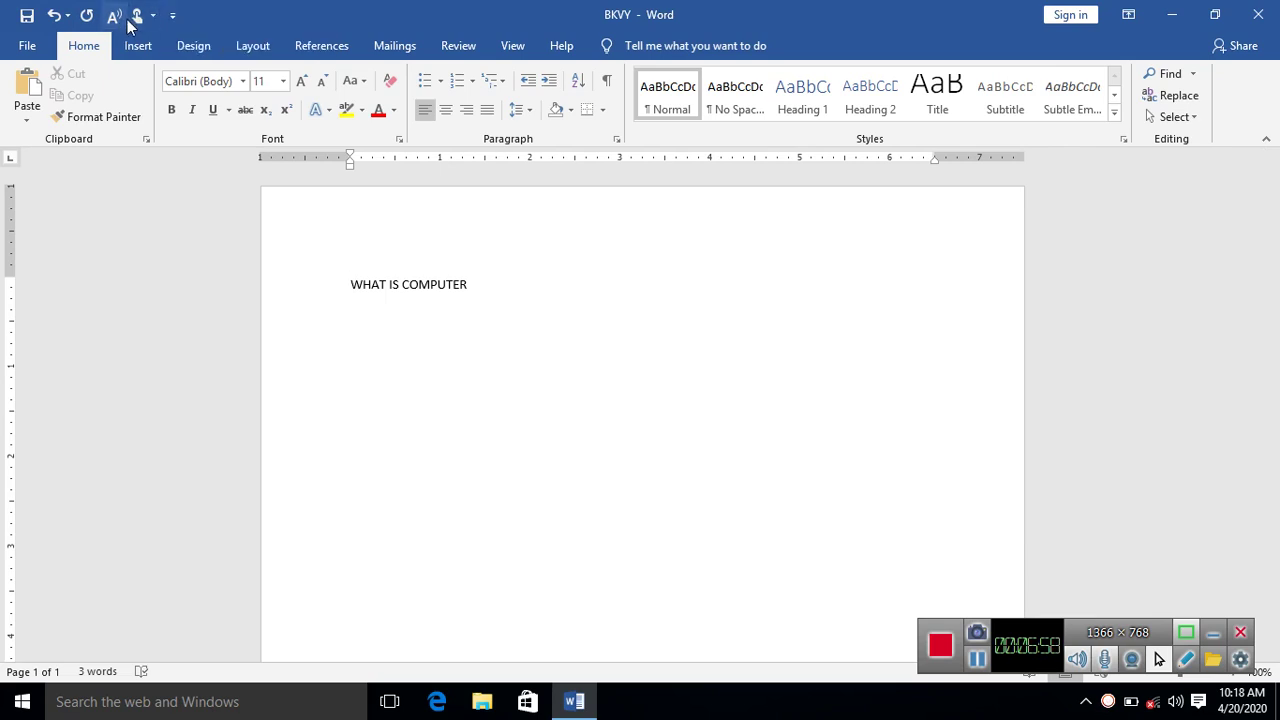
pyautogui.click(171, 16)
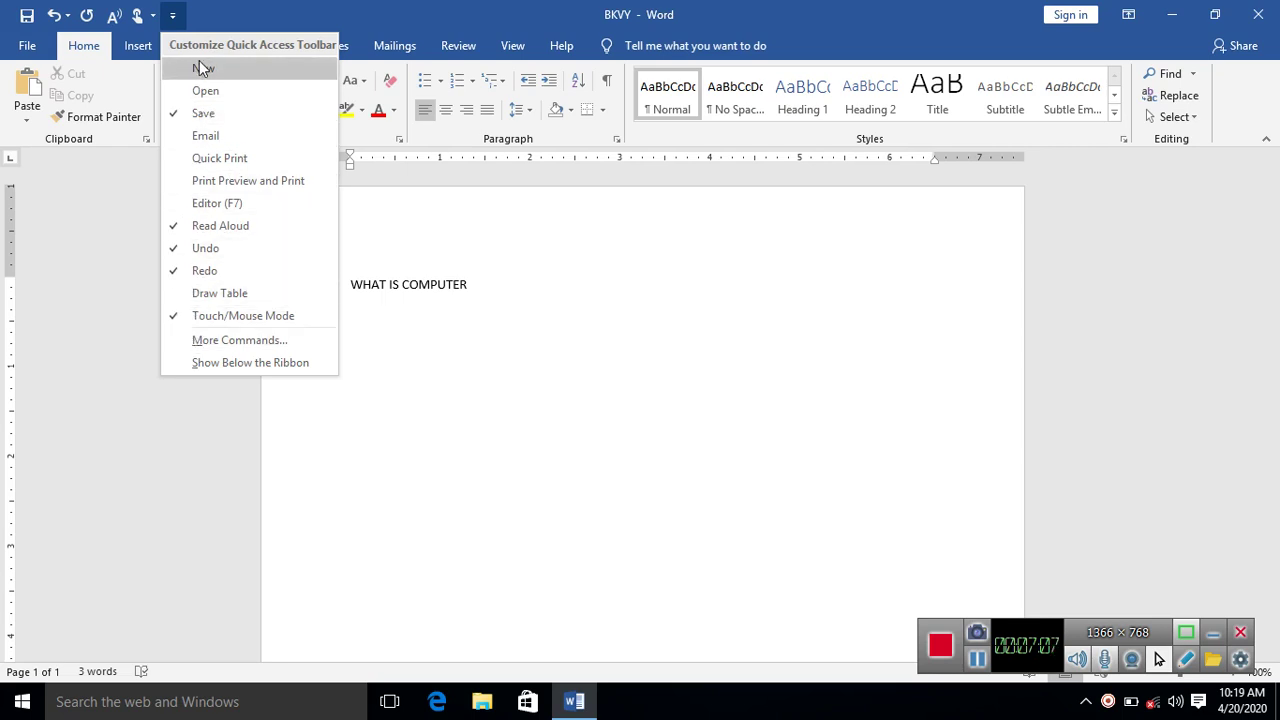
pyautogui.click(207, 205)
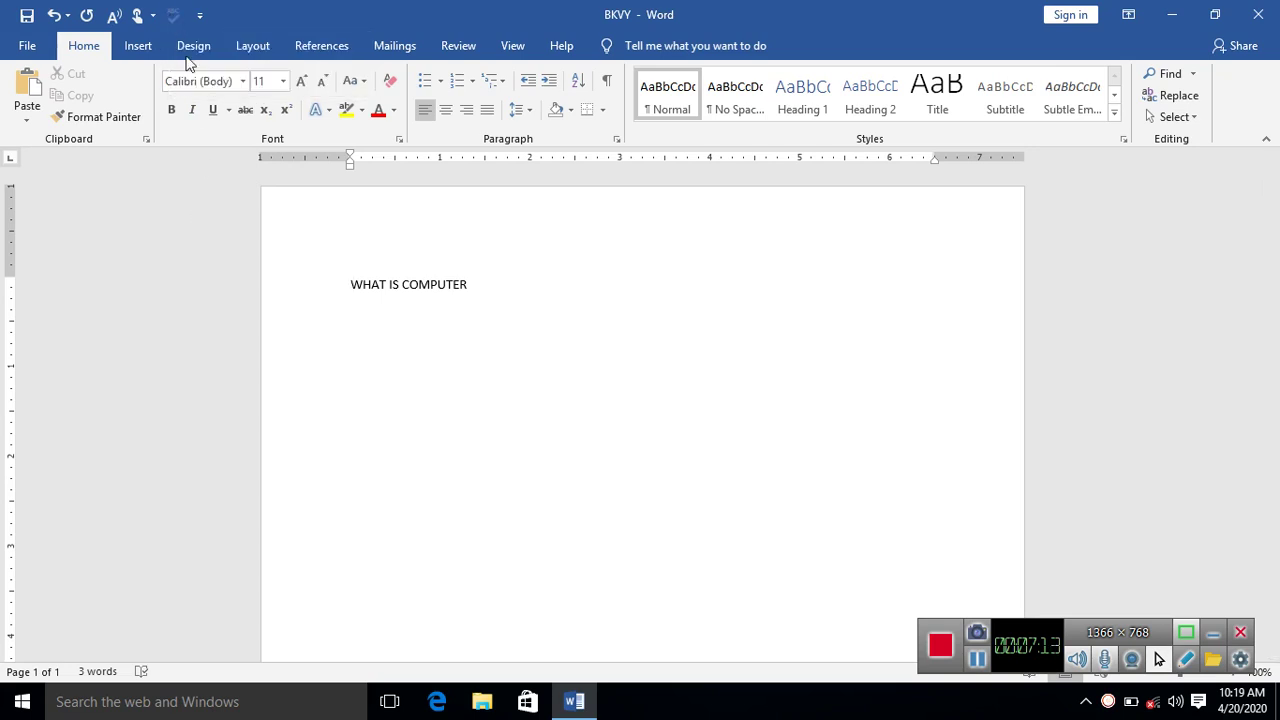
pyautogui.moveTo(483, 283); pyautogui.dragTo(320, 271)
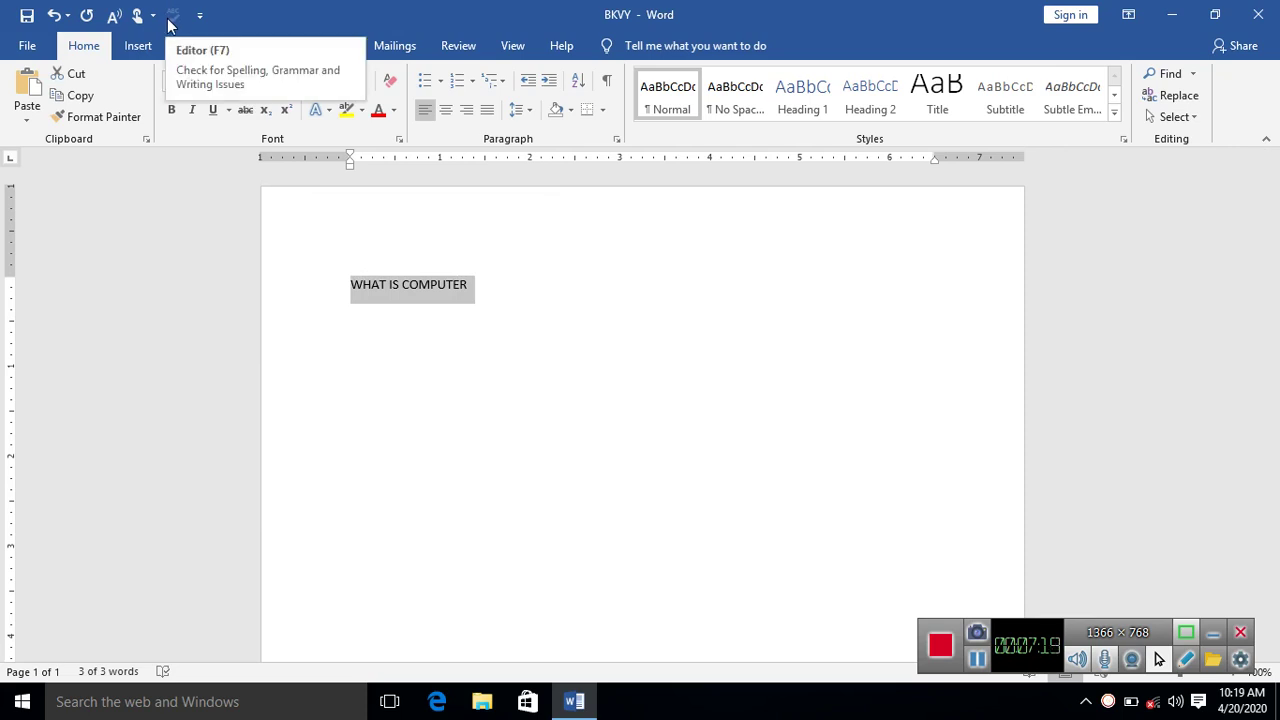
pyautogui.click(199, 16)
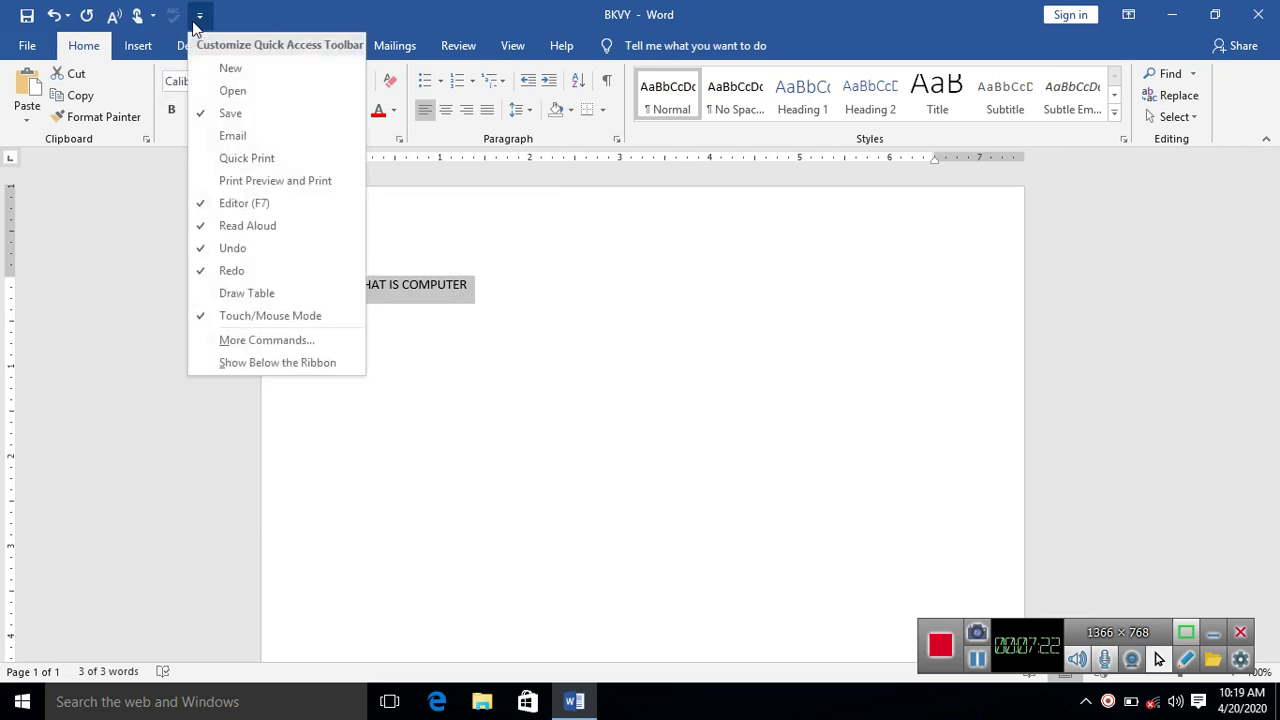
pyautogui.click(220, 205)
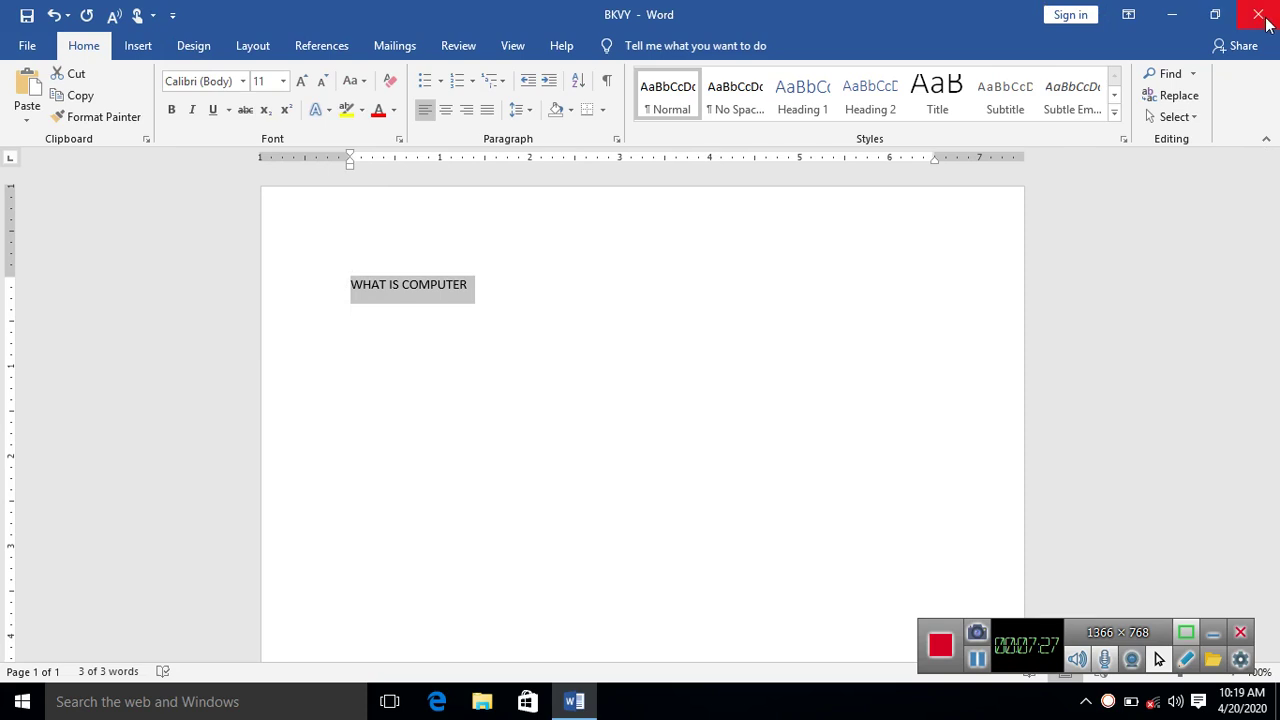
# Restore down, maximize, minimize and bring back the Word window
pyautogui.click(1217, 15)
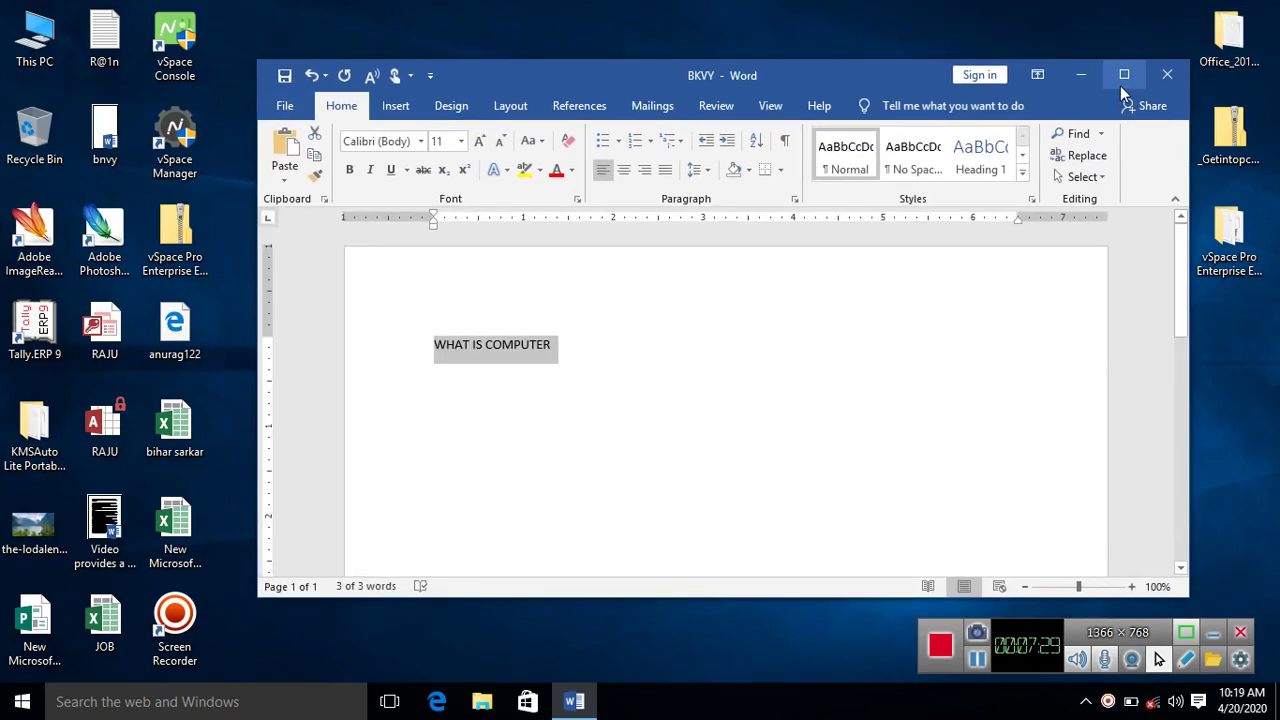
pyautogui.click(1121, 85)
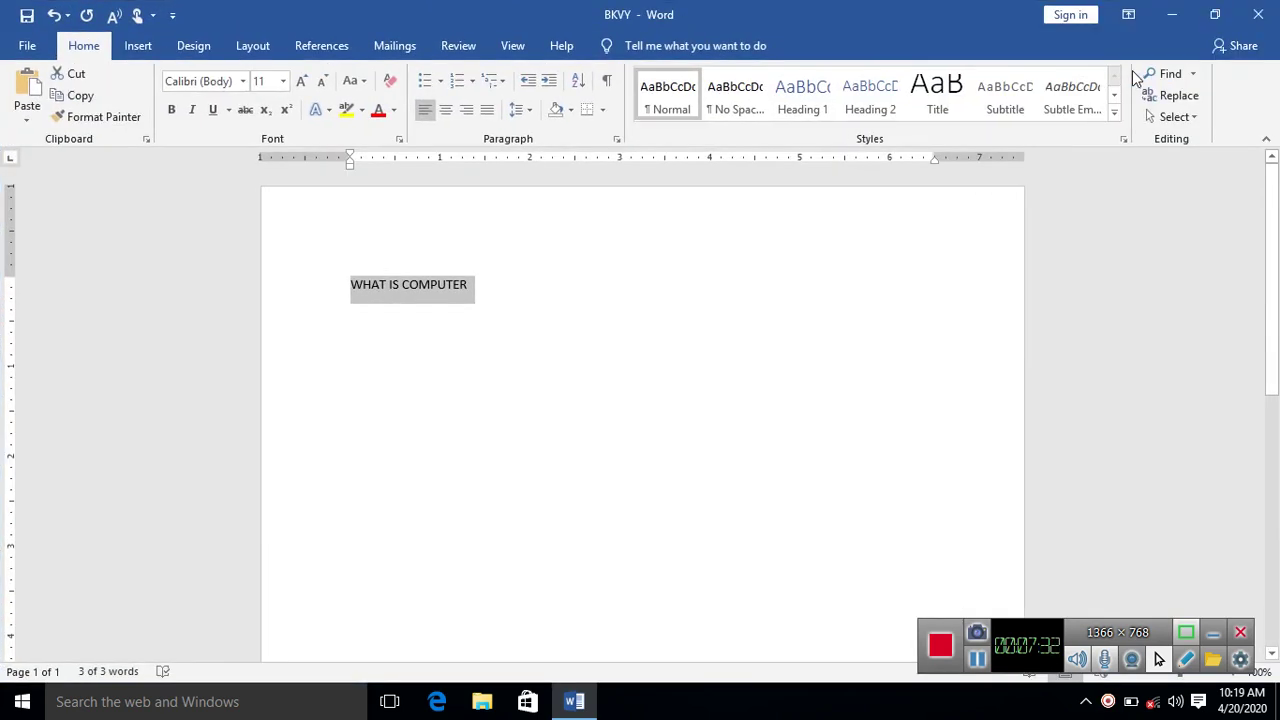
pyautogui.click(1183, 20)
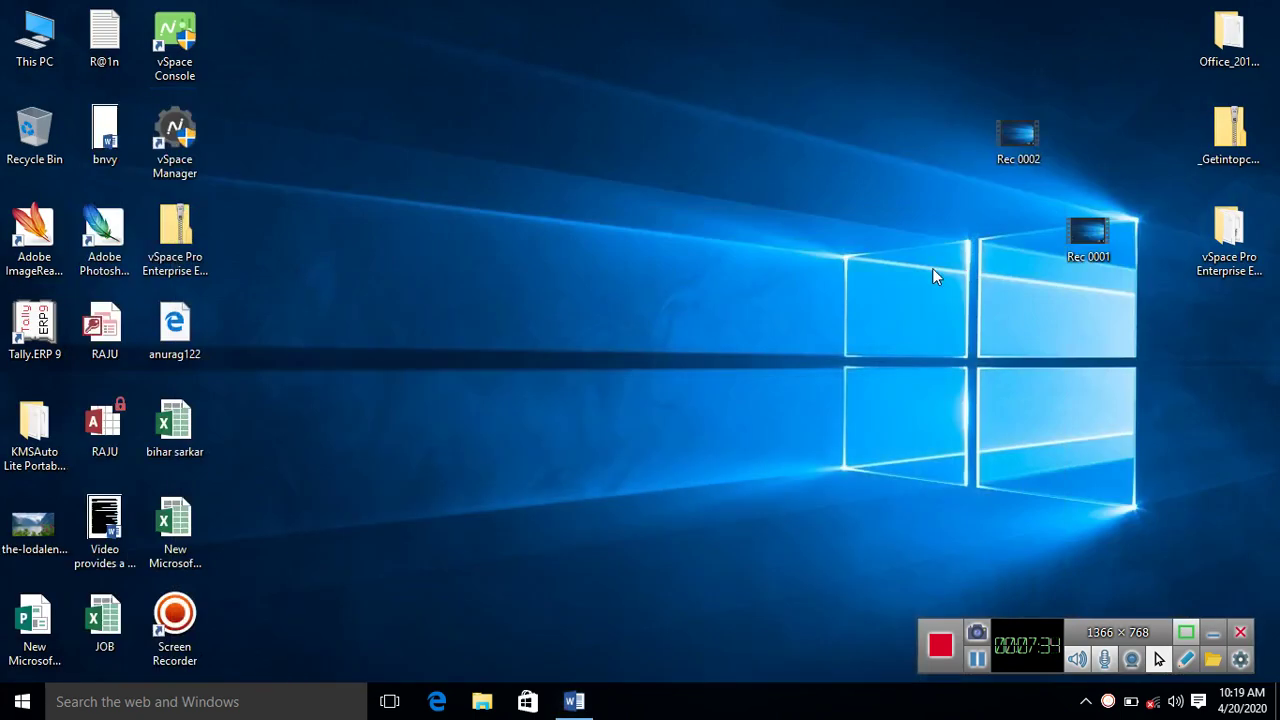
pyautogui.click(573, 701)
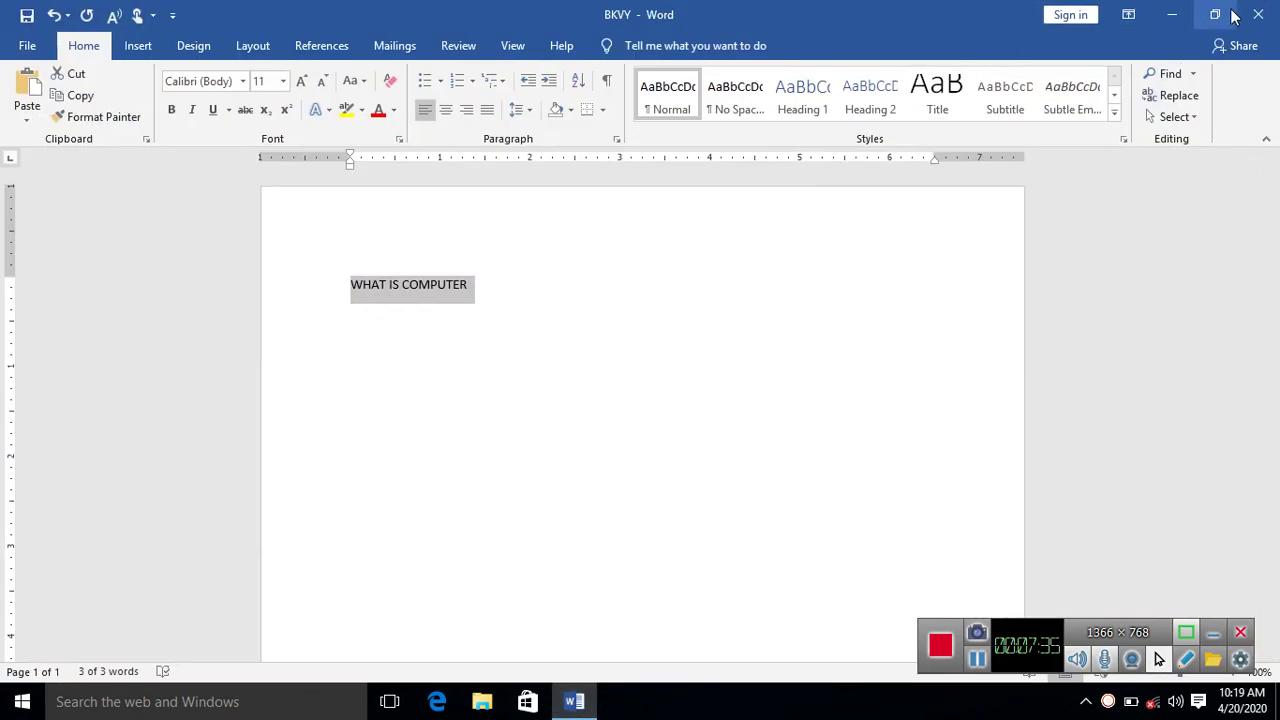
# Set the ribbon to Auto-hide Ribbon, then to Show Tabs only
pyautogui.click(1129, 17)
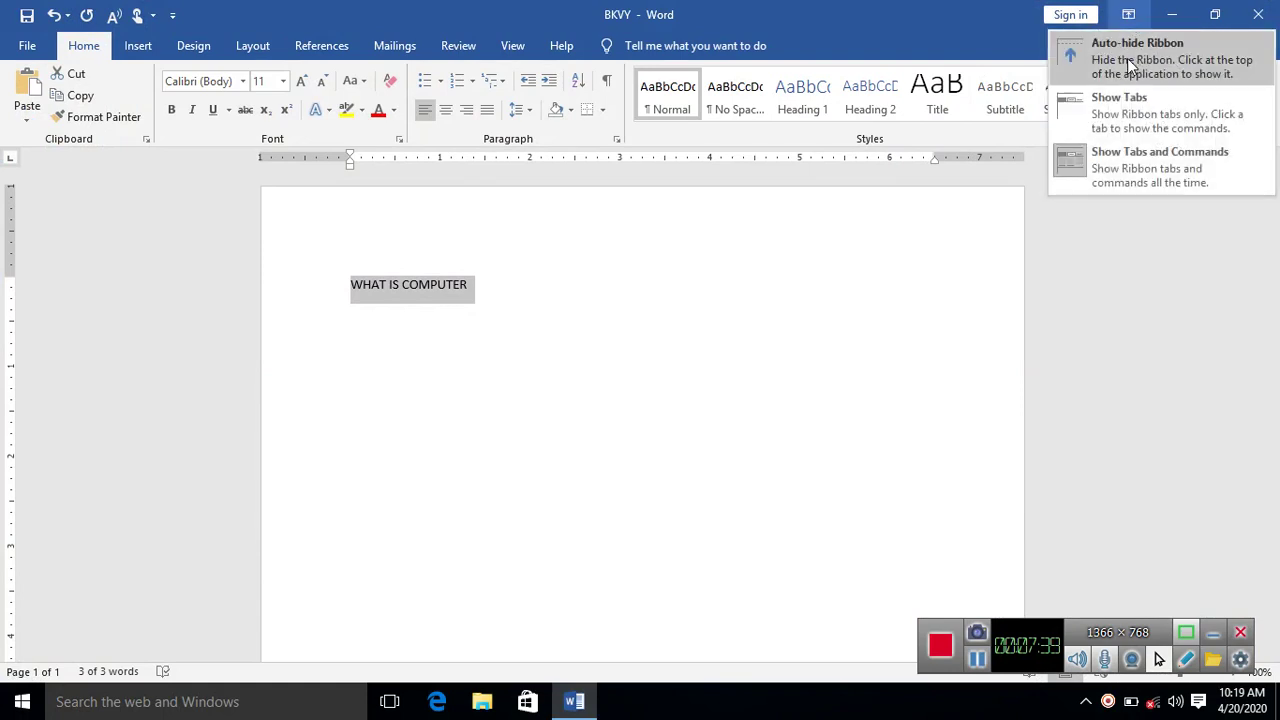
pyautogui.click(1126, 58)
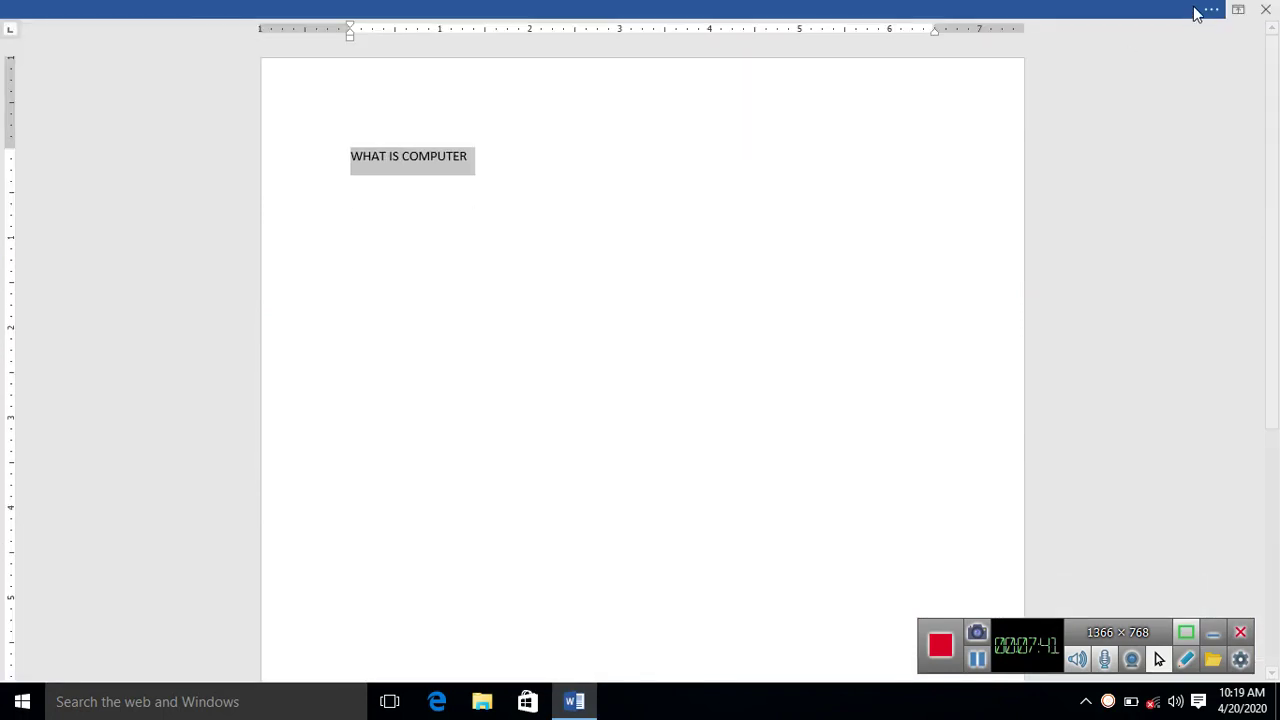
pyautogui.click(1235, 17)
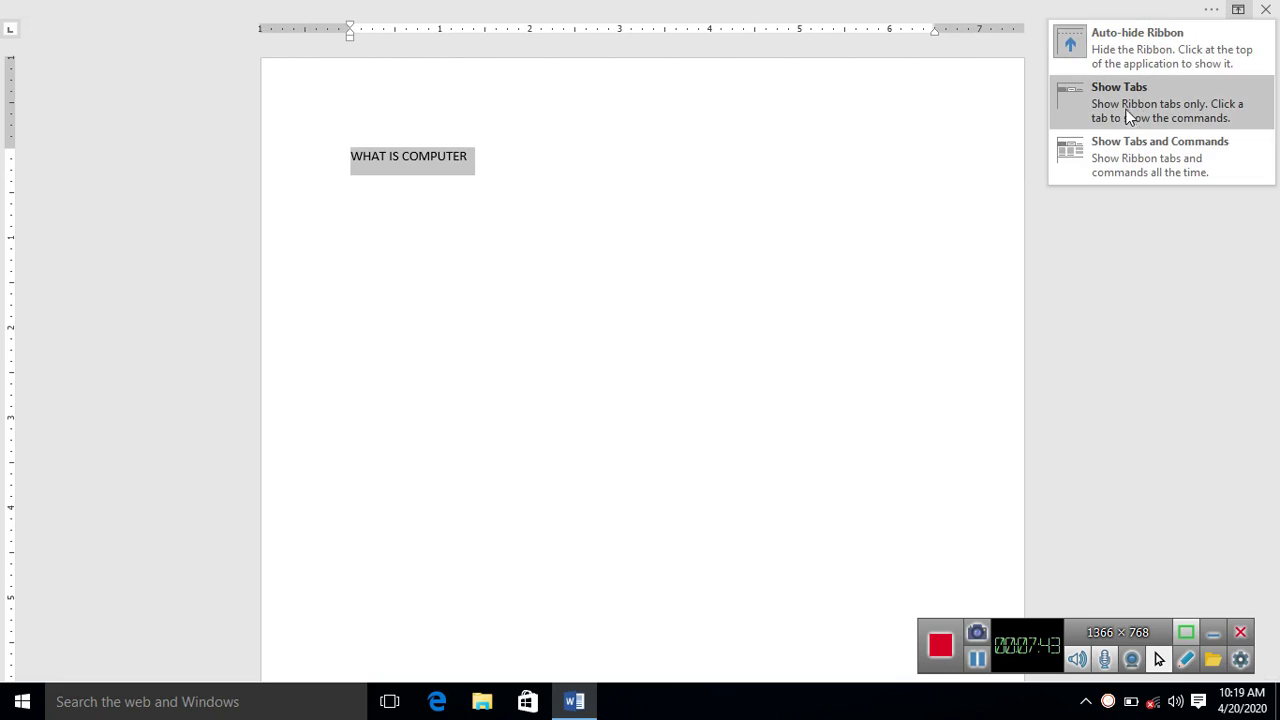
pyautogui.click(1130, 112)
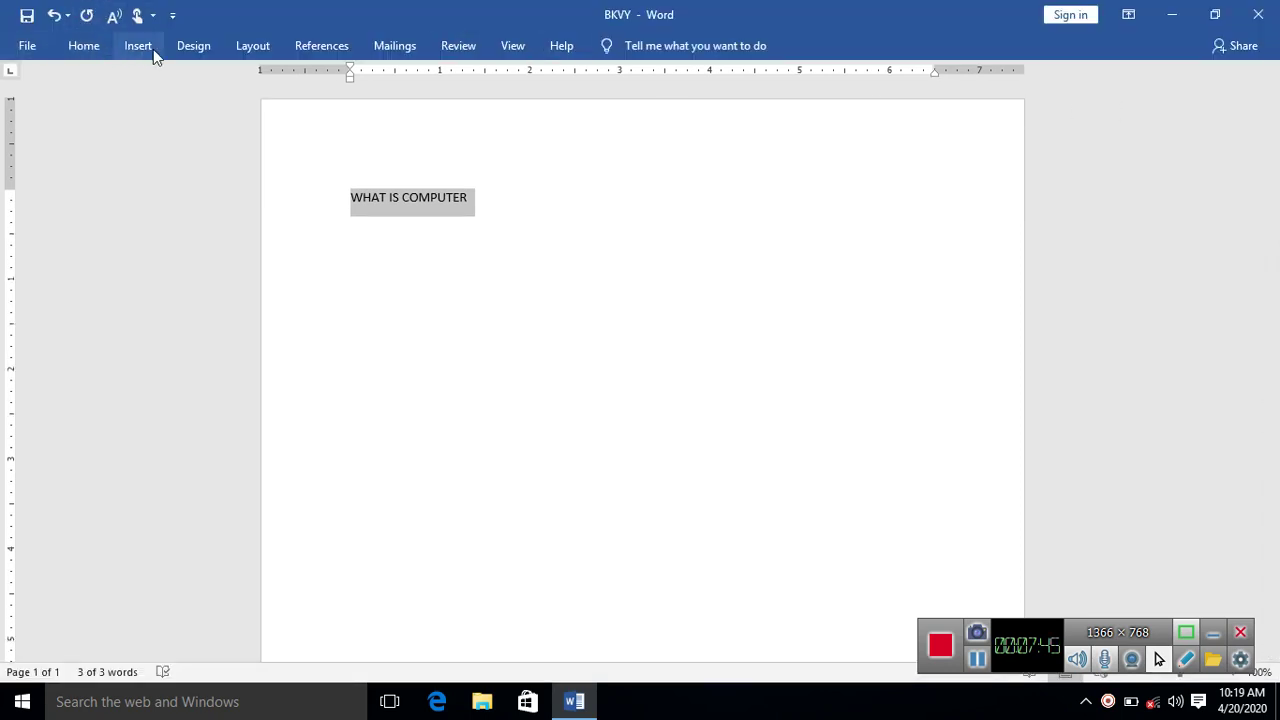
pyautogui.click(1144, 16)
# Set Ribbon Display Options to 'Show Tabs and Commands' so the full ribbon stays visible
pyautogui.click(1101, 174)
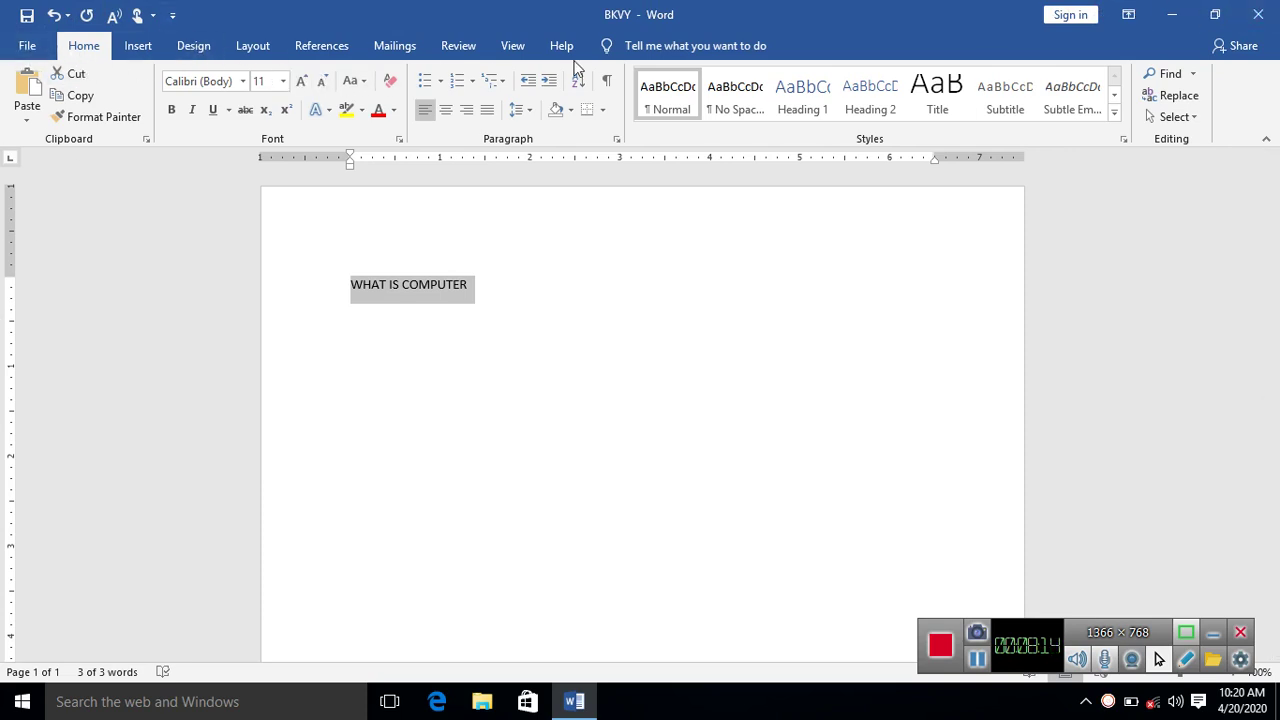
pyautogui.click(27, 50)
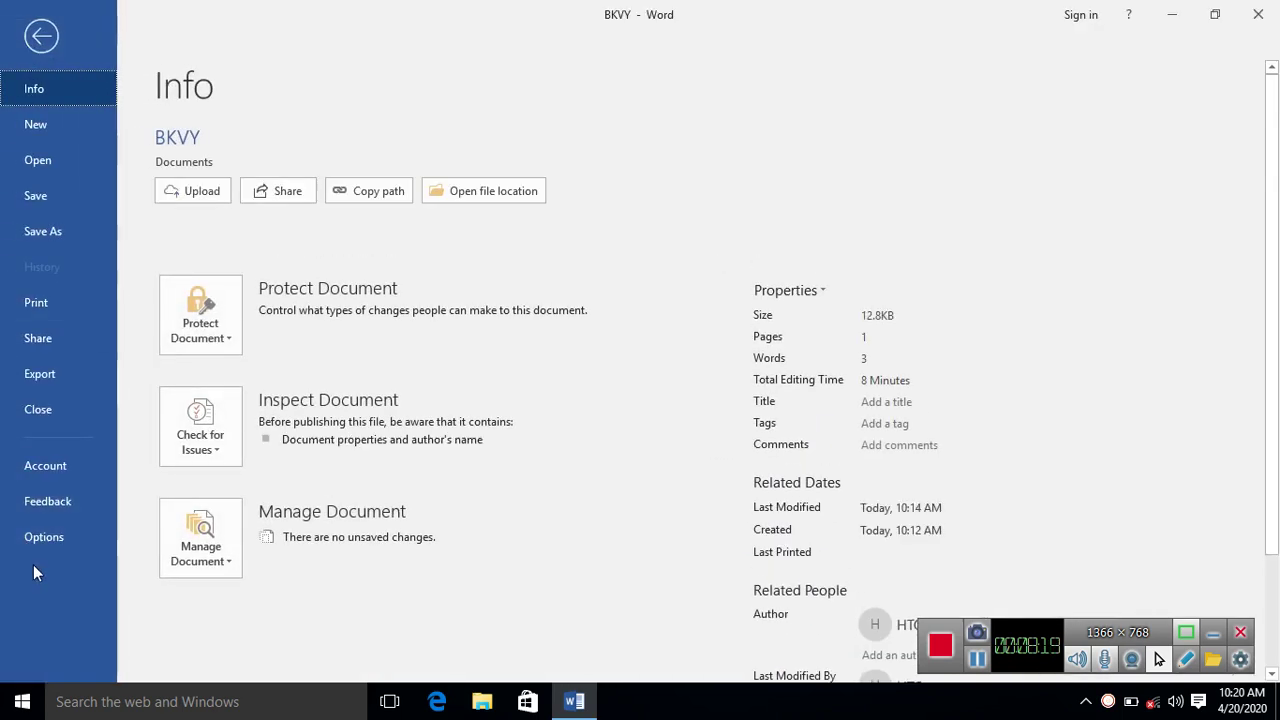
pyautogui.click(41, 36)
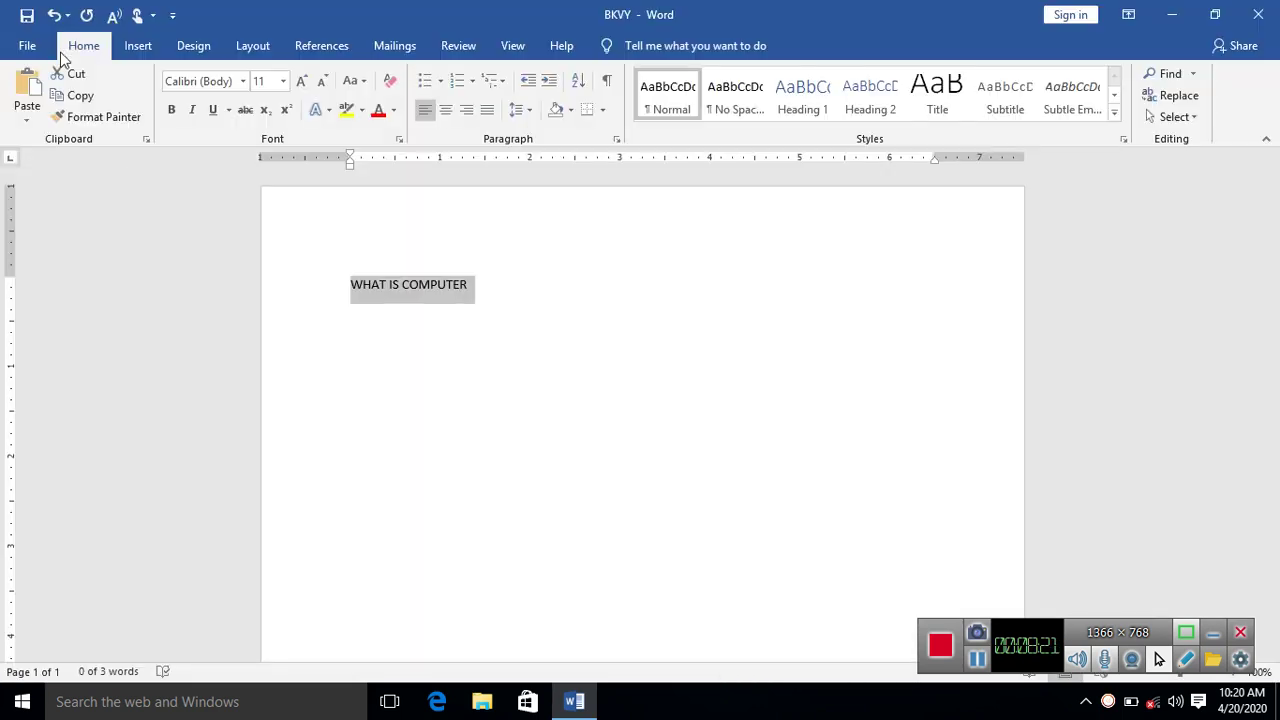